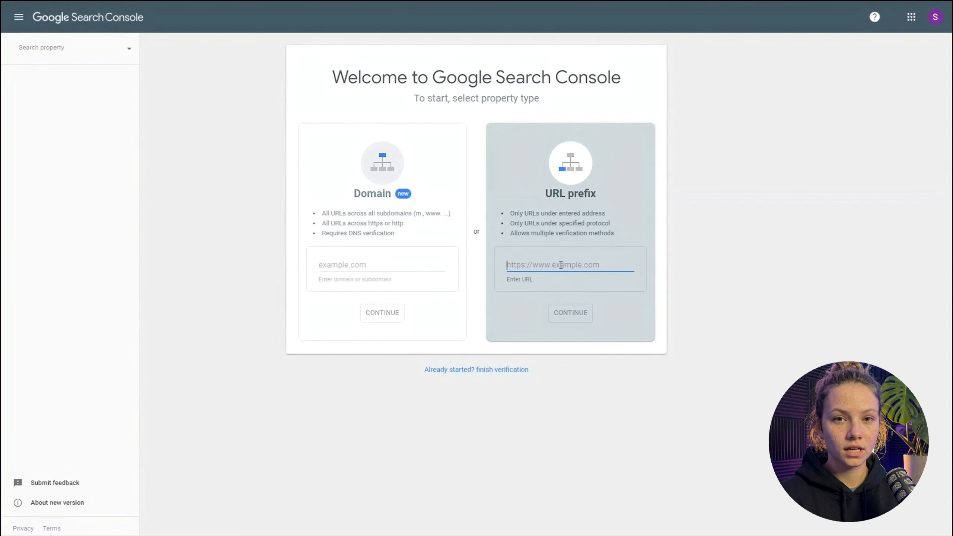
type("https:")
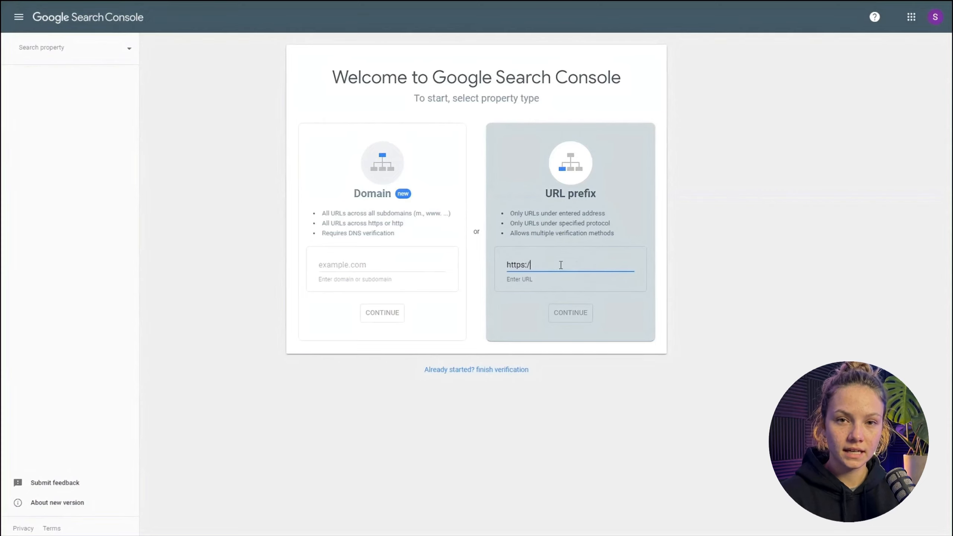
type("/")
key("ctrl+v")
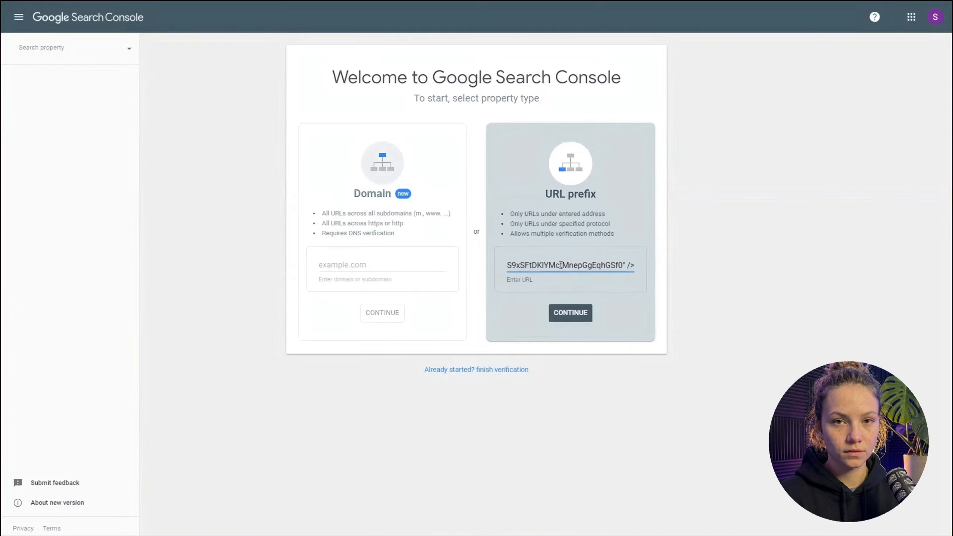
key("ctrl+z")
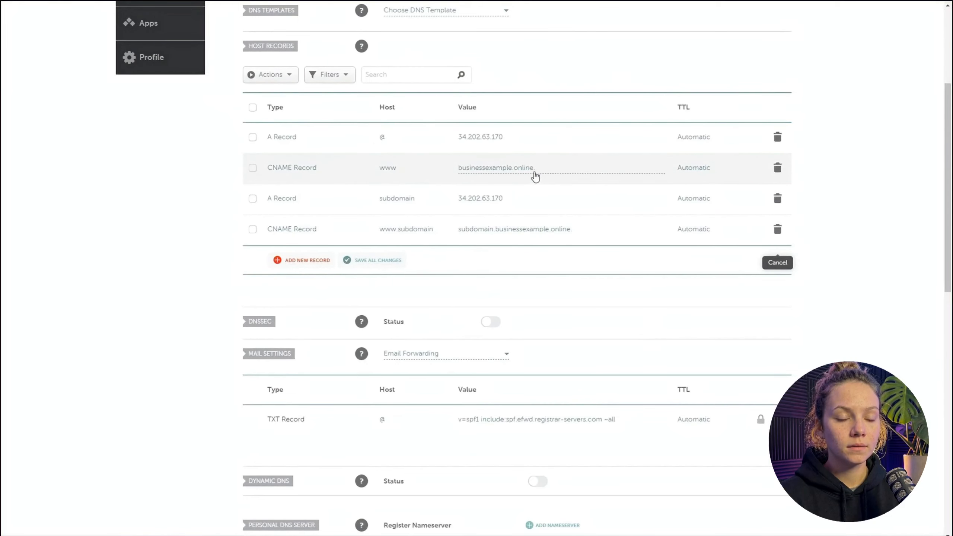
left_click(534, 168)
left_click_drag(535, 169, 462, 172)
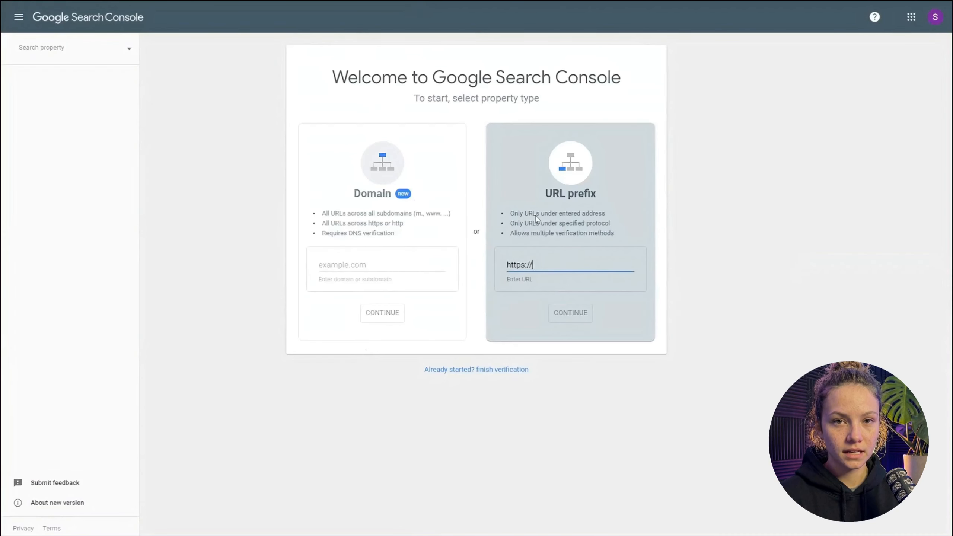
type("businessexample.online")
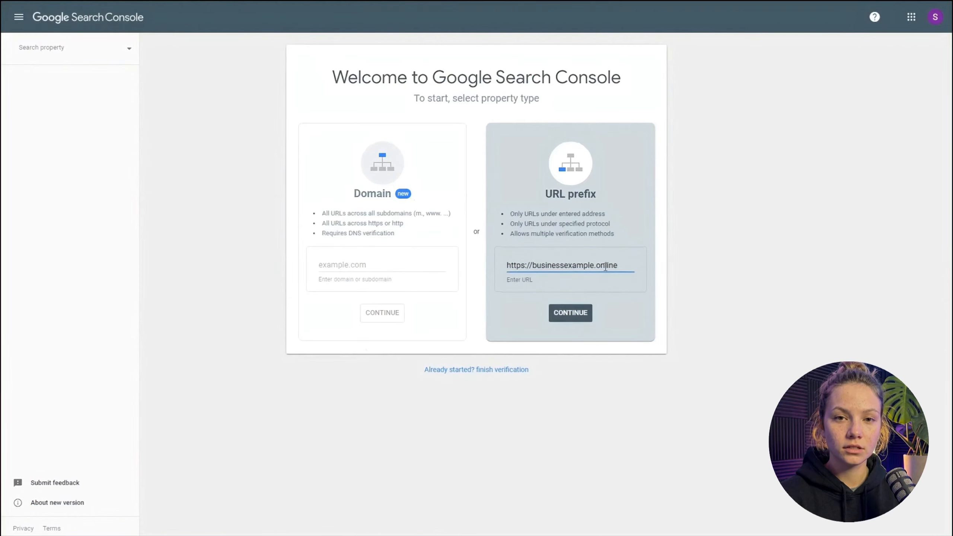
left_click(581, 315)
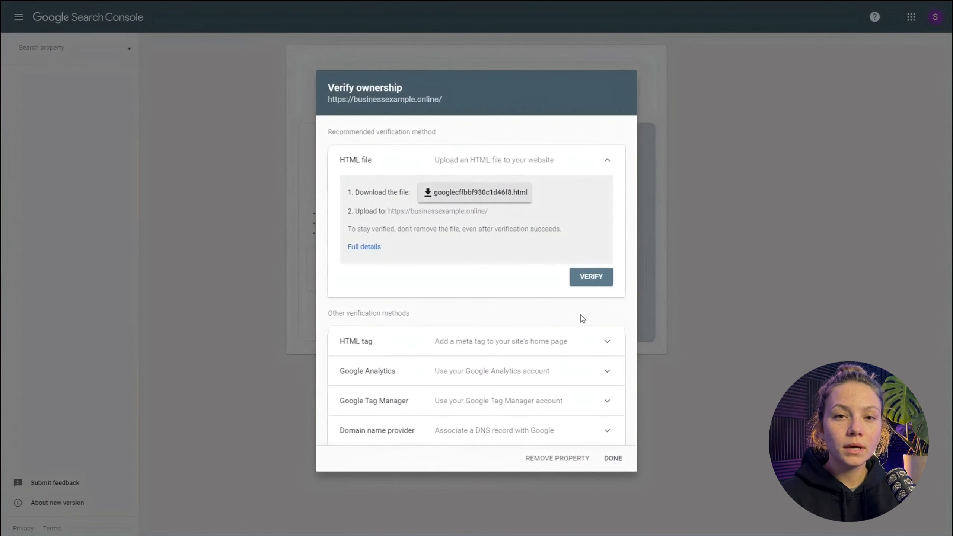
- Copy the HTML tag verification meta tag, switch to the website builder, and save it in the site's global Custom Head Markup
left_click(610, 351)
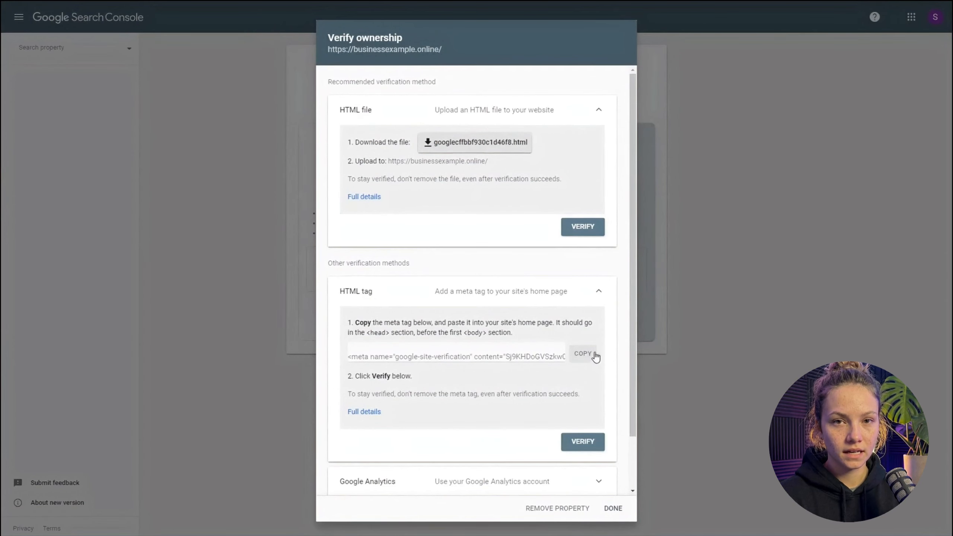
left_click(584, 356)
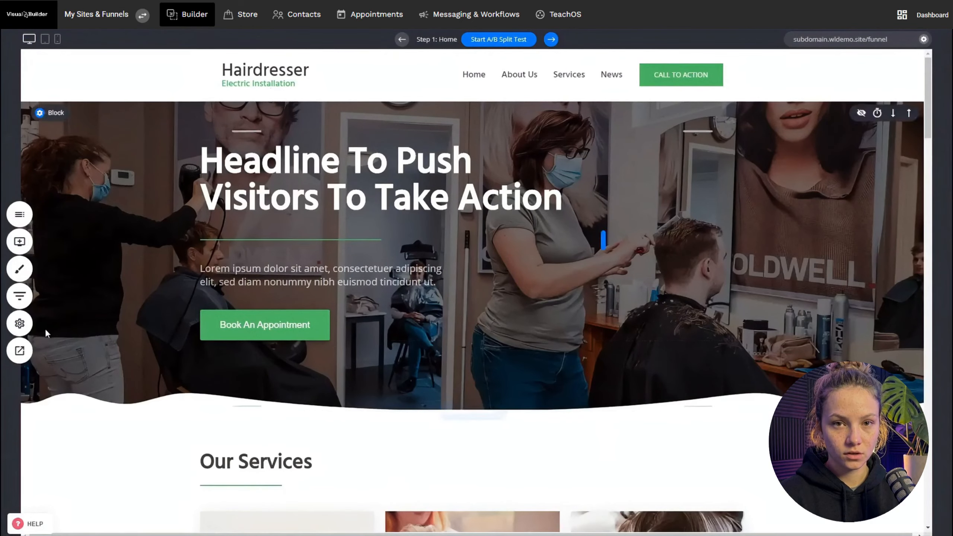
left_click(24, 329)
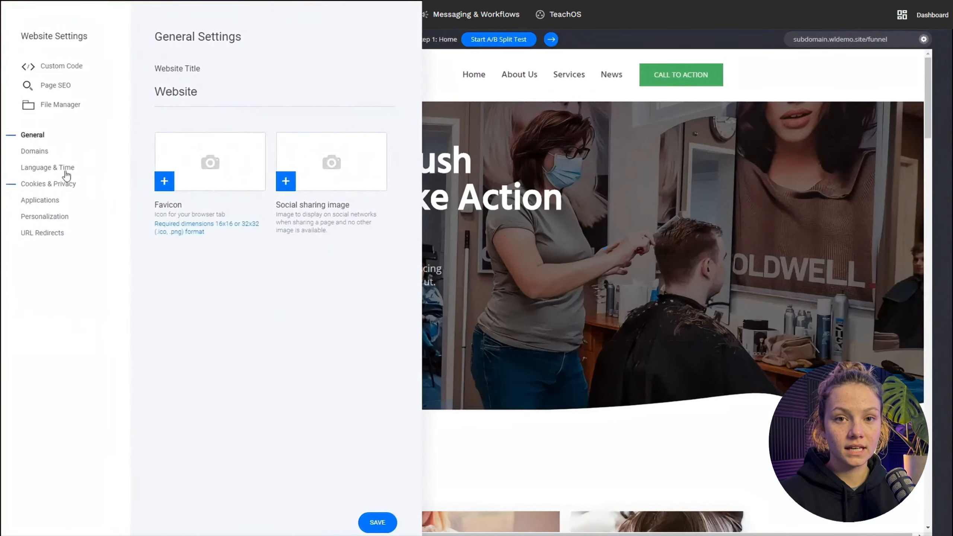
left_click(61, 69)
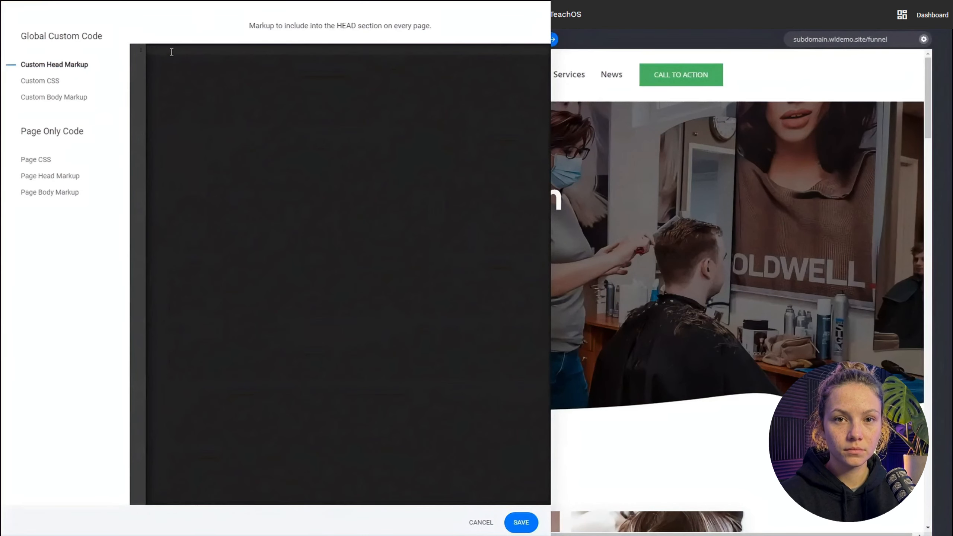
key("ctrl+v")
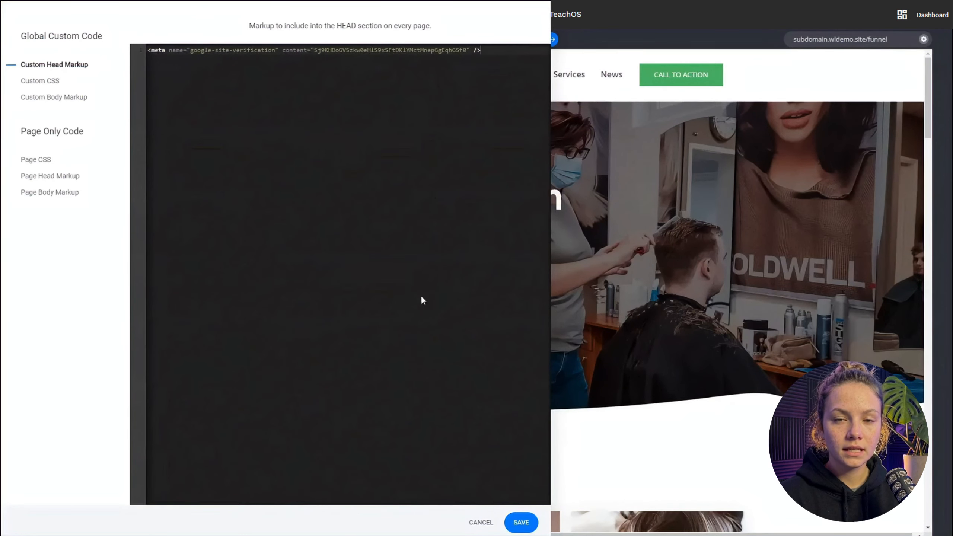
left_click(519, 522)
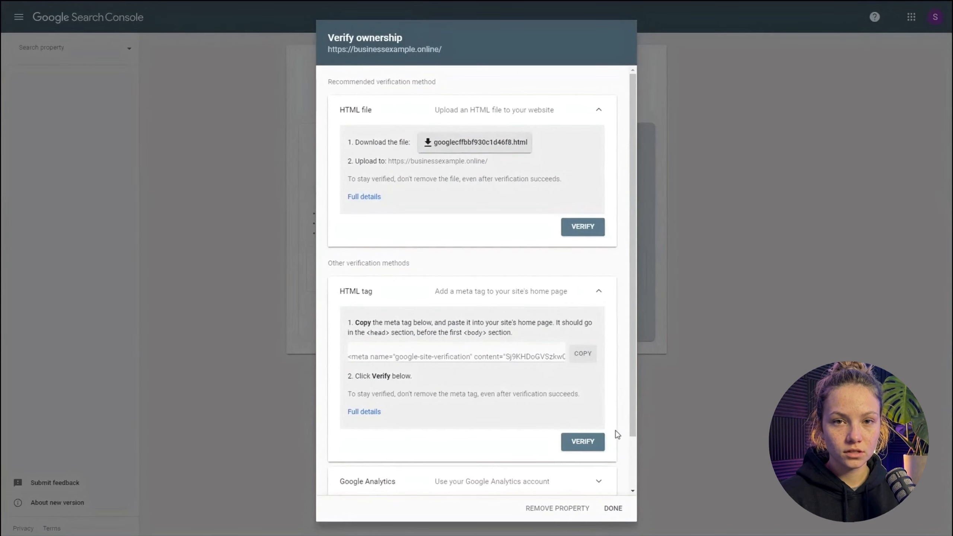
- Verify ownership in Search Console with the HTML tag method, open the property overview and dismiss the welcome message and feature tips
left_click(587, 448)
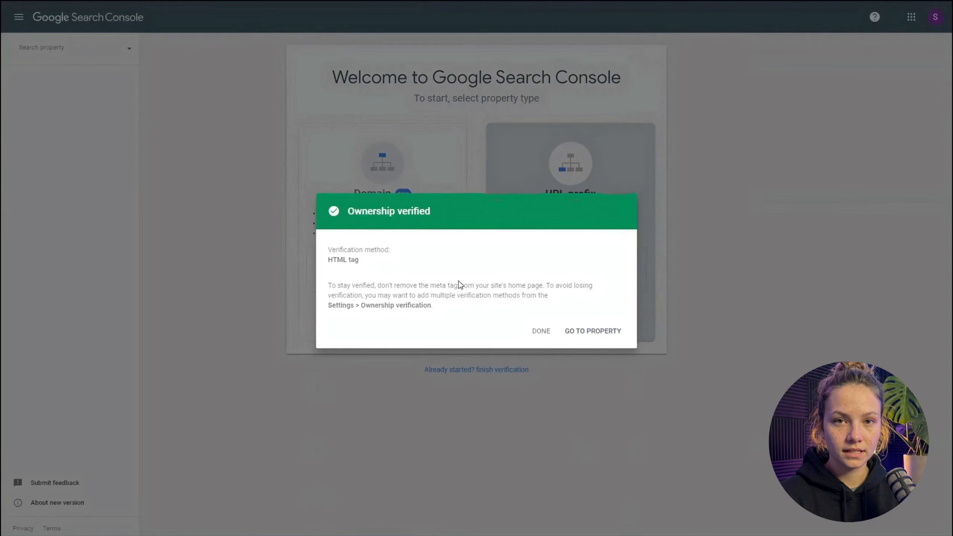
left_click(580, 336)
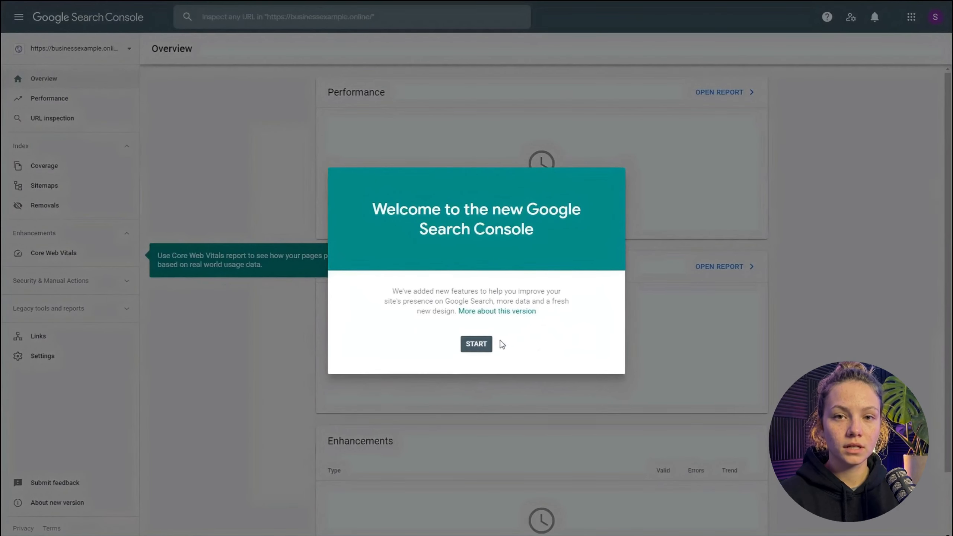
left_click(480, 346)
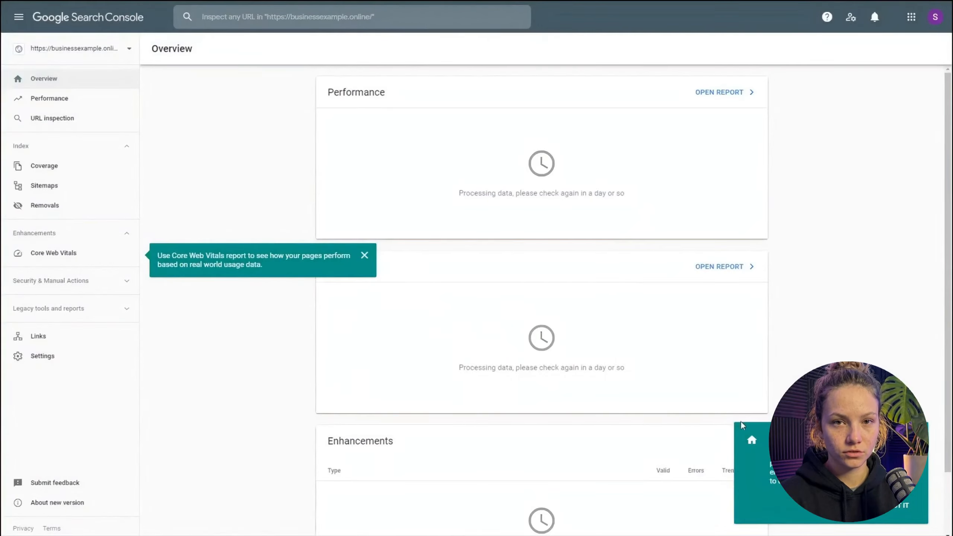
left_click(898, 506)
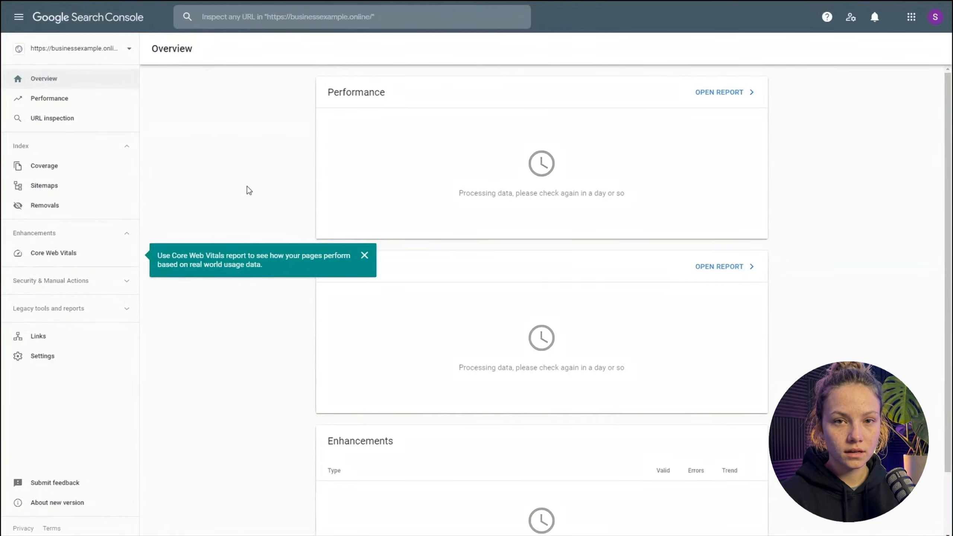
left_click(366, 257)
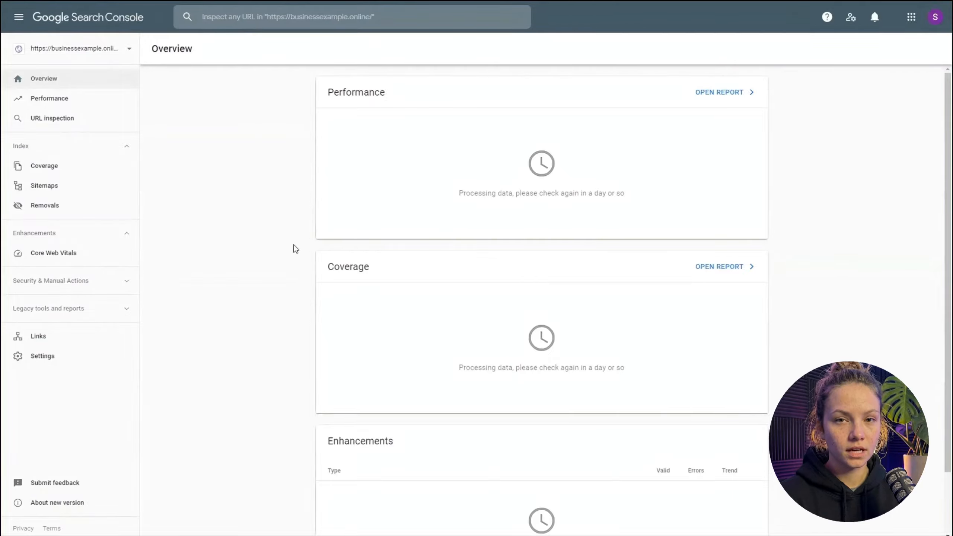
- Submit sitemap.xml as a new sitemap for the businessexample.online property and return to the Performance report
left_click(70, 104)
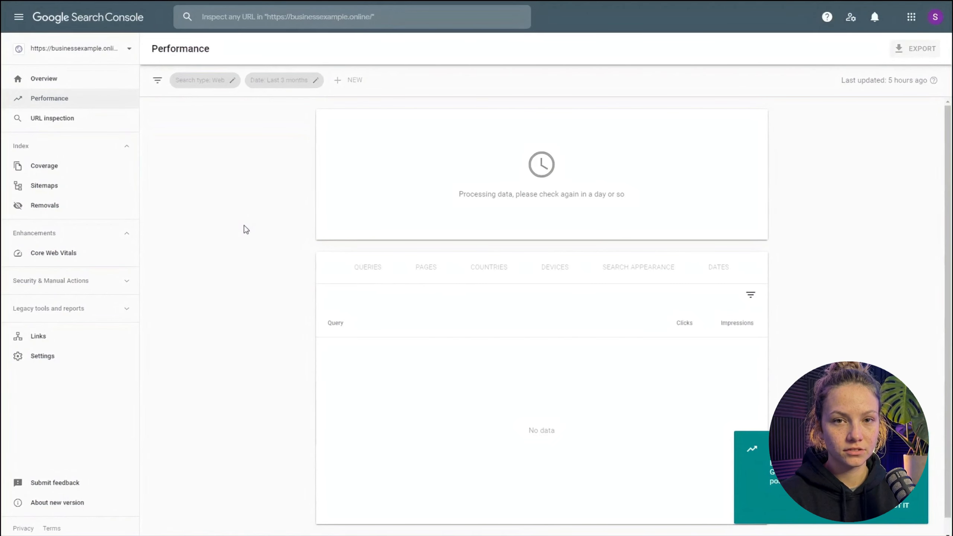
left_click(59, 188)
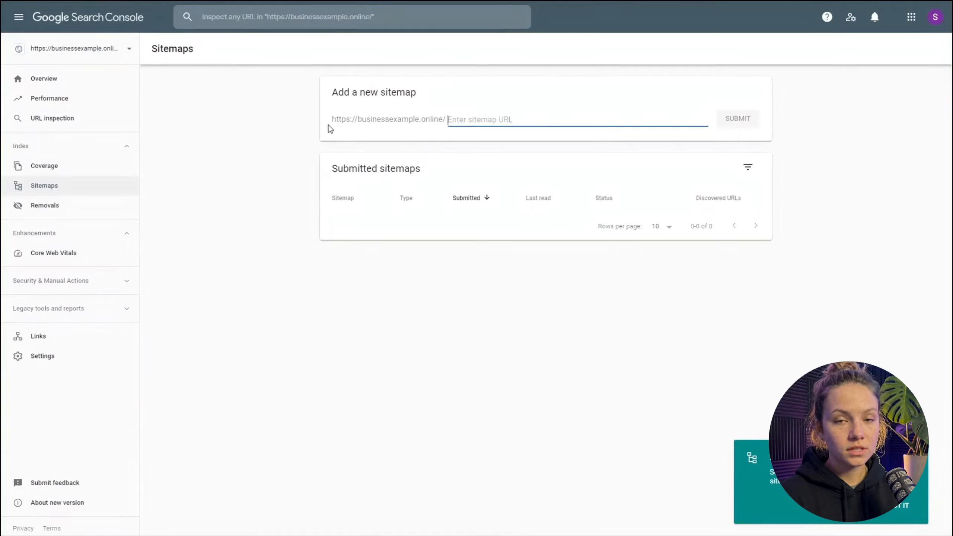
type("sitemap.xm")
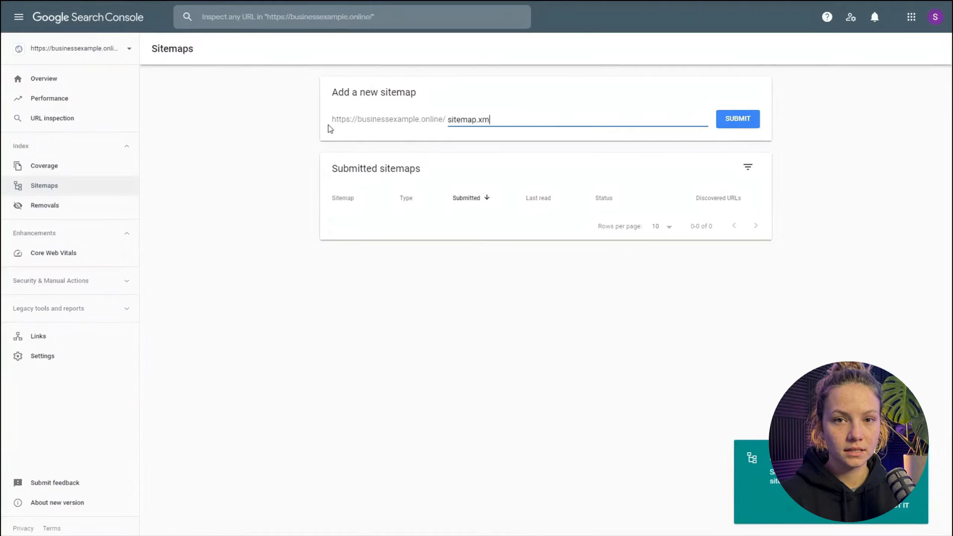
type("l")
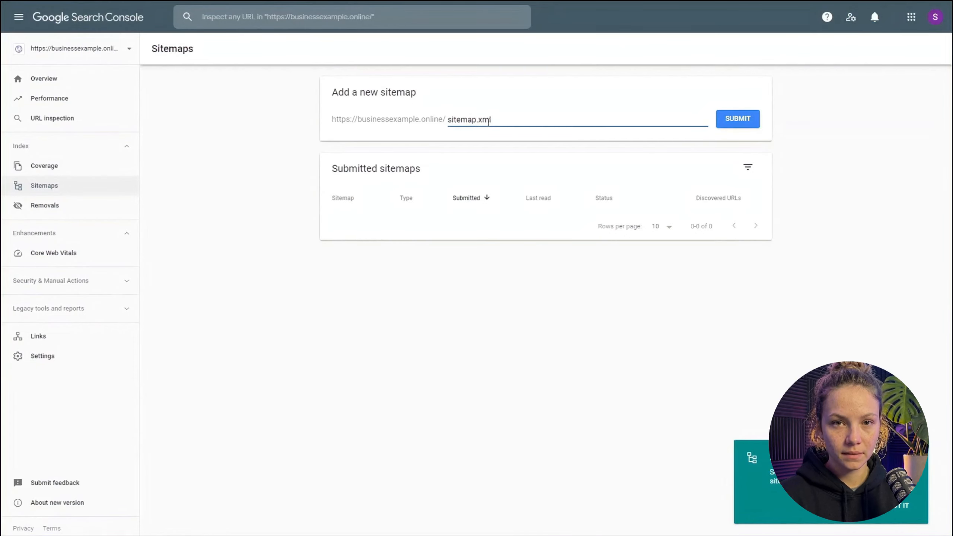
left_click(737, 125)
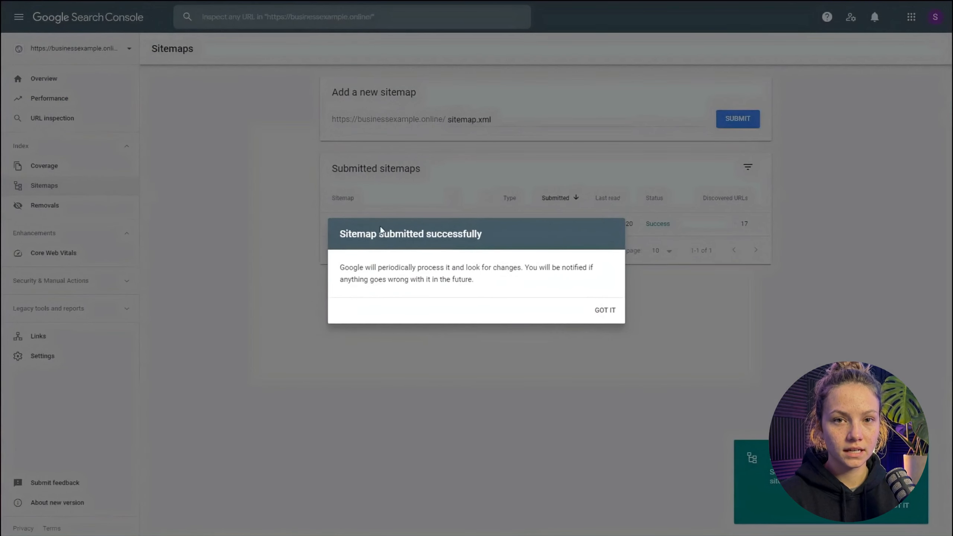
left_click(605, 311)
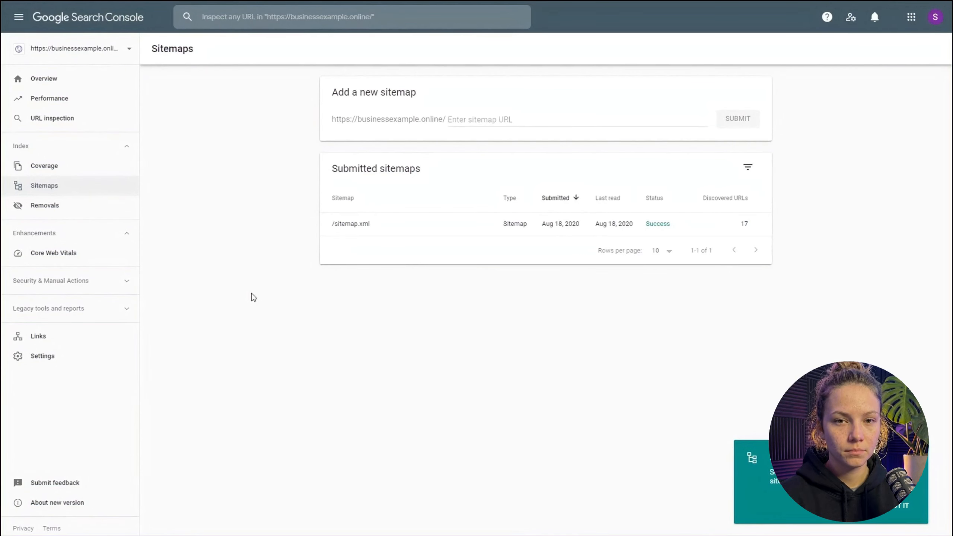
left_click(54, 108)
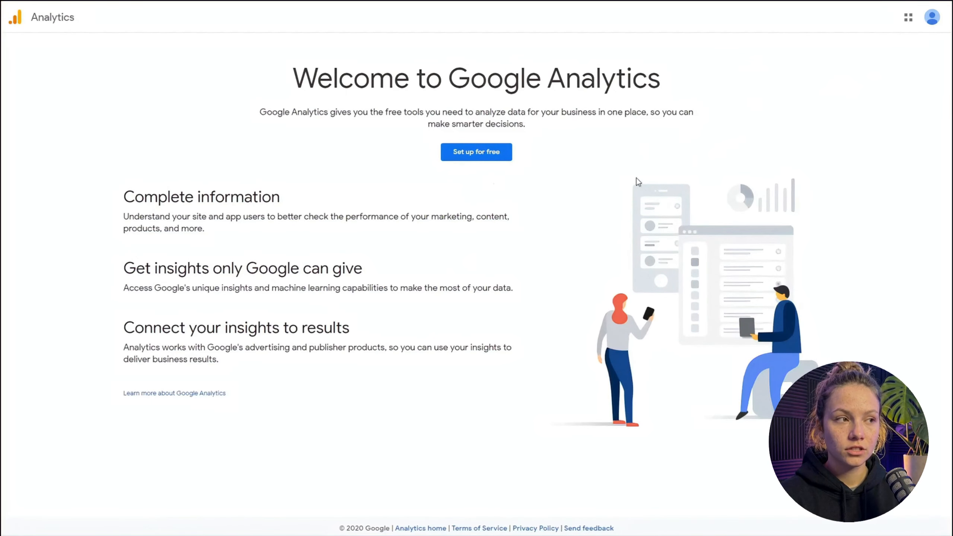
- Start a Google Analytics account named Business Example, keep the default data sharing options, and choose Web as what to measure
left_click(484, 158)
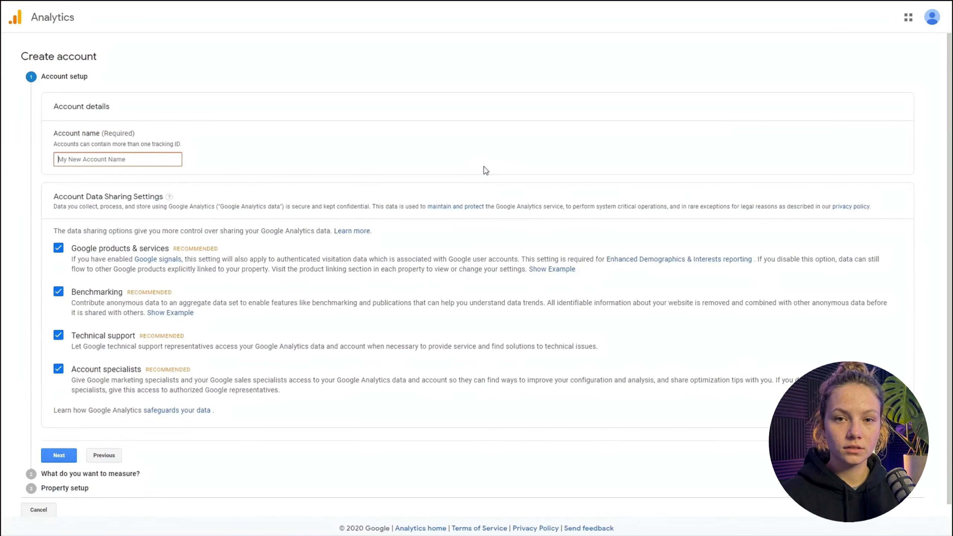
type("Busi")
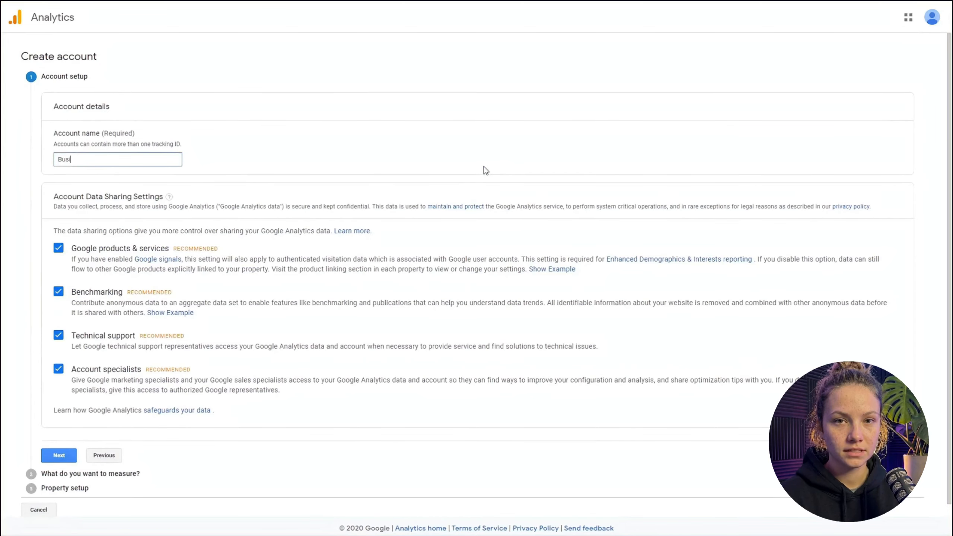
type("ness Example")
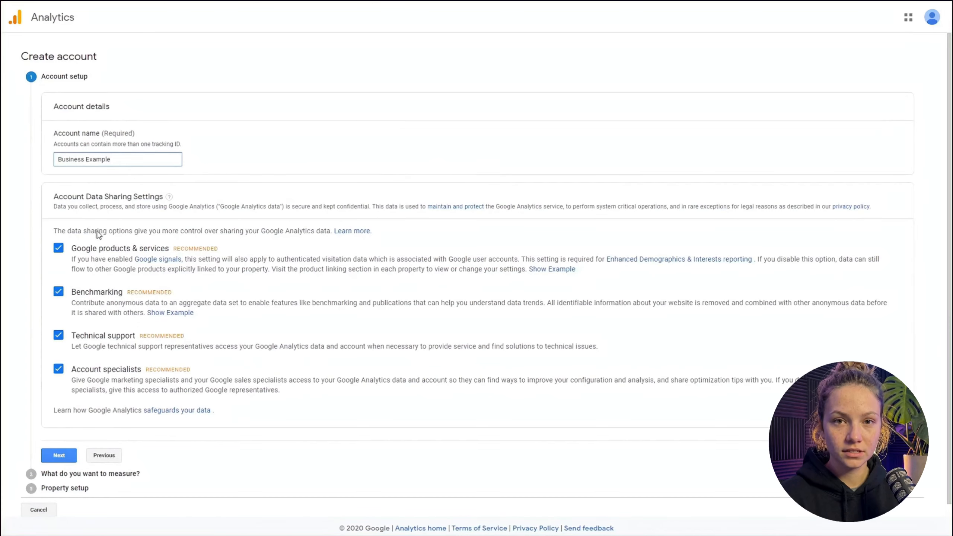
scroll(195, 270, "down", 1)
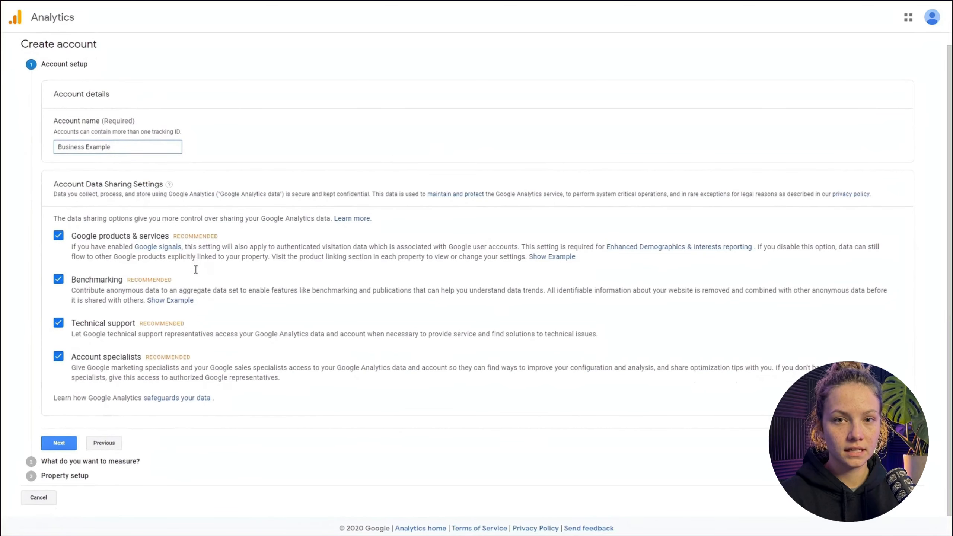
left_click(70, 446)
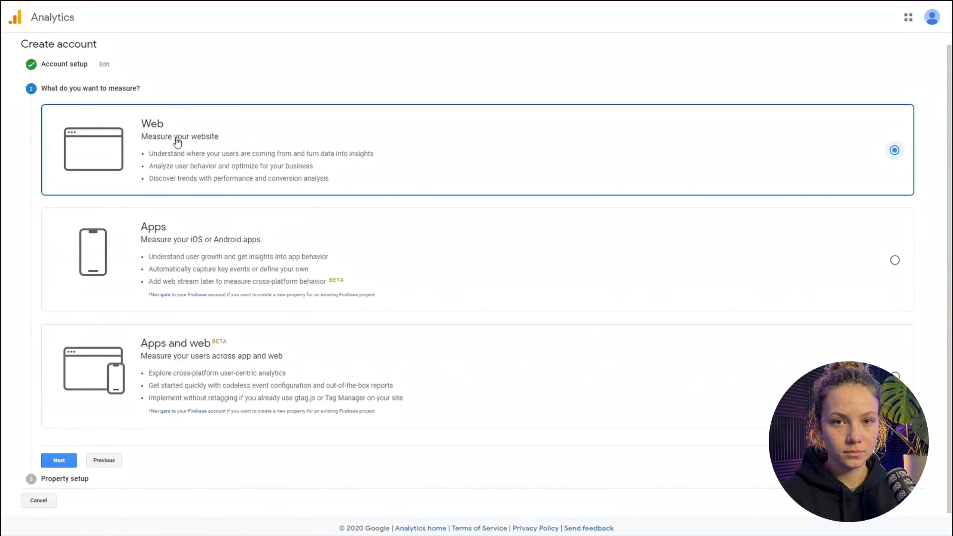
left_click(59, 461)
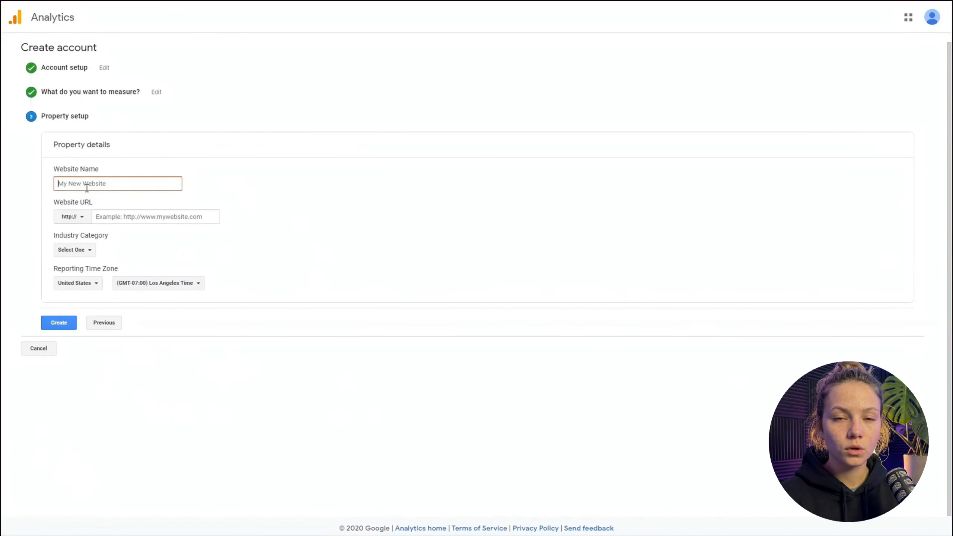
type("BUsiness Webs")
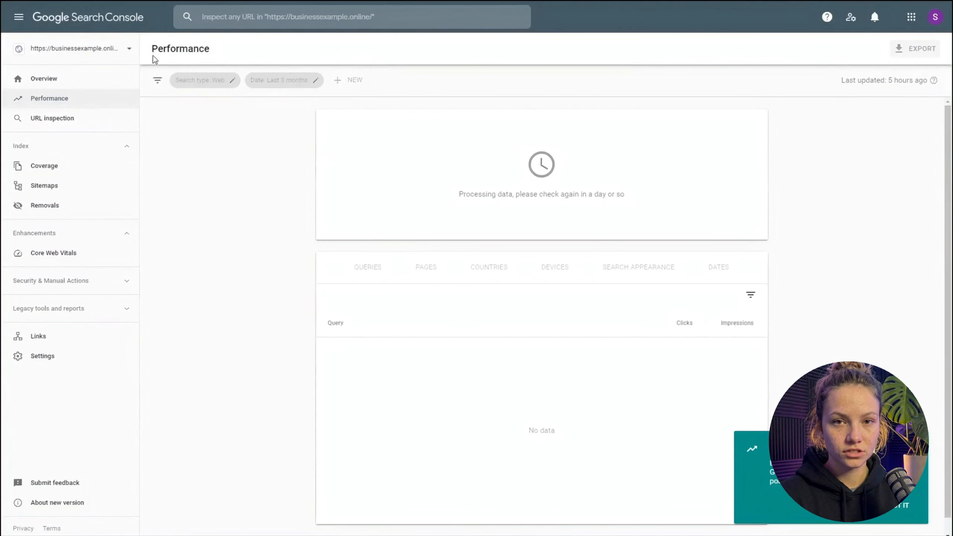
left_click(53, 186)
left_click_drag(443, 119, 360, 121)
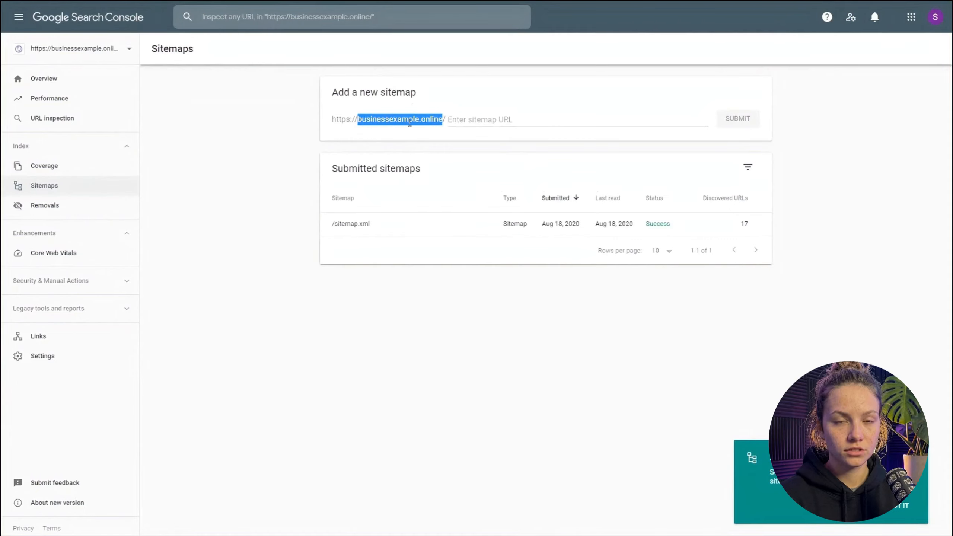
left_click(443, 119)
left_click_drag(444, 120, 333, 121)
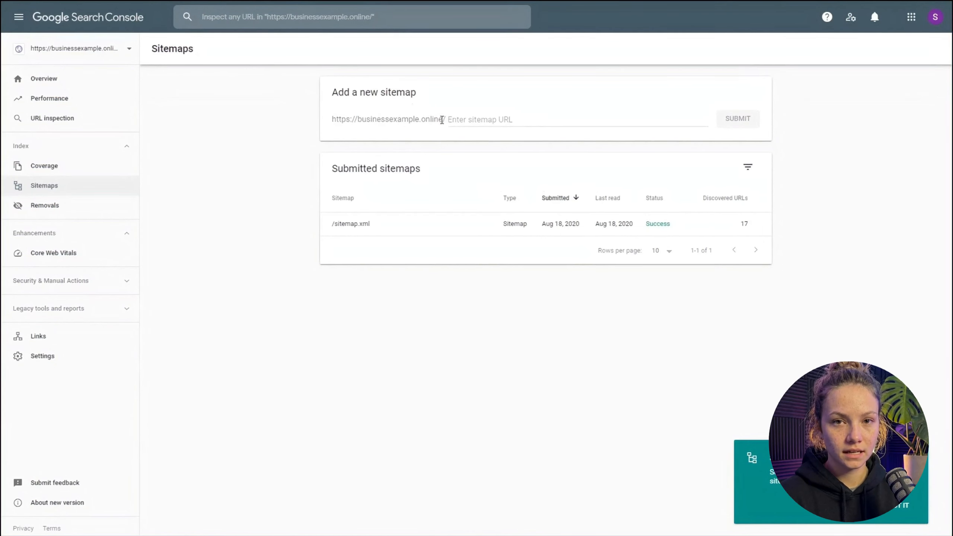
left_click_drag(443, 119, 332, 120)
key("ctrl+c")
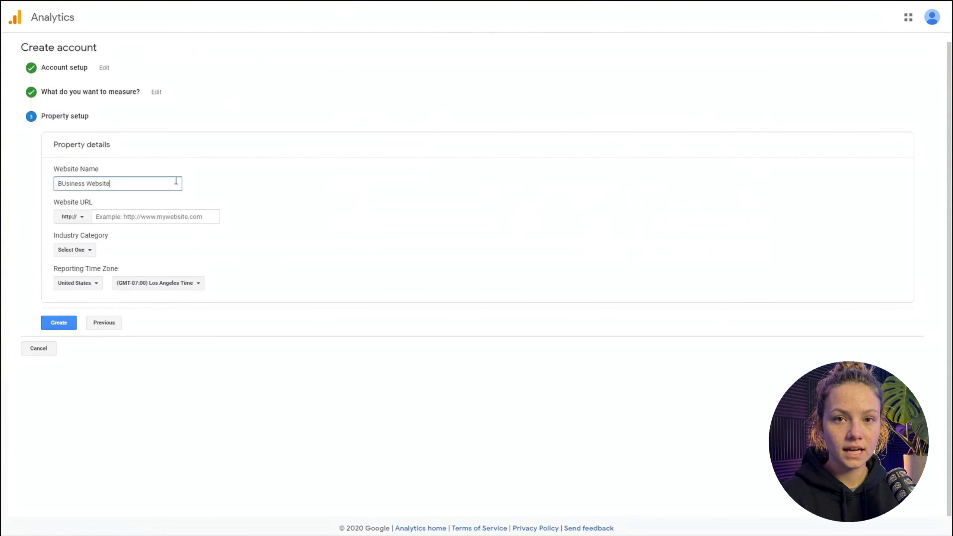
left_click(137, 217)
key("ctrl+v")
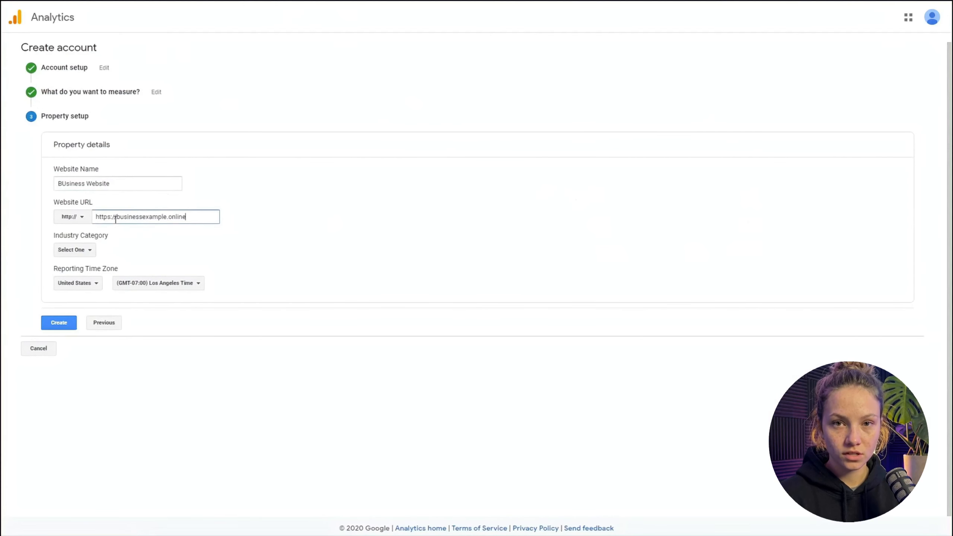
left_click_drag(117, 218, 95, 217)
key("BackSpace")
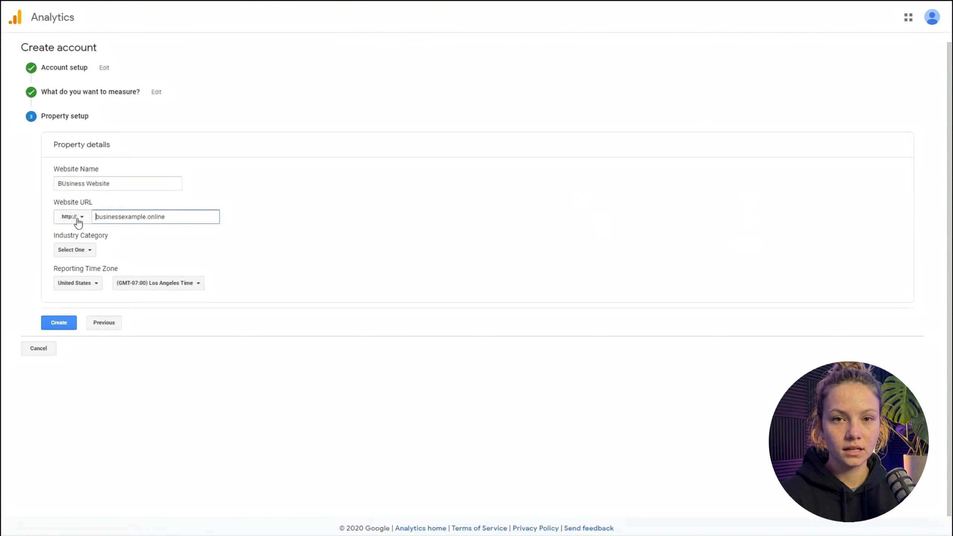
left_click(77, 218)
left_click(84, 255)
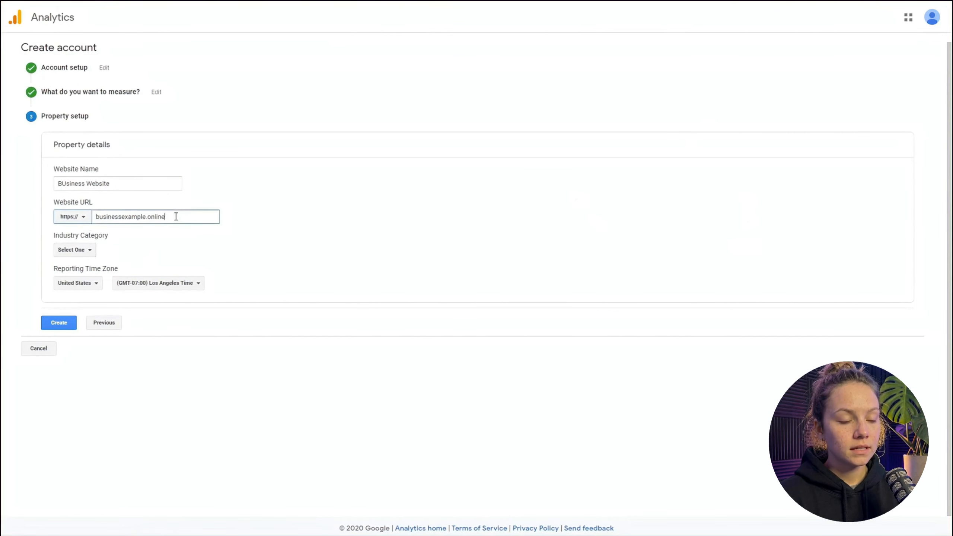
left_click_drag(176, 217, 97, 222)
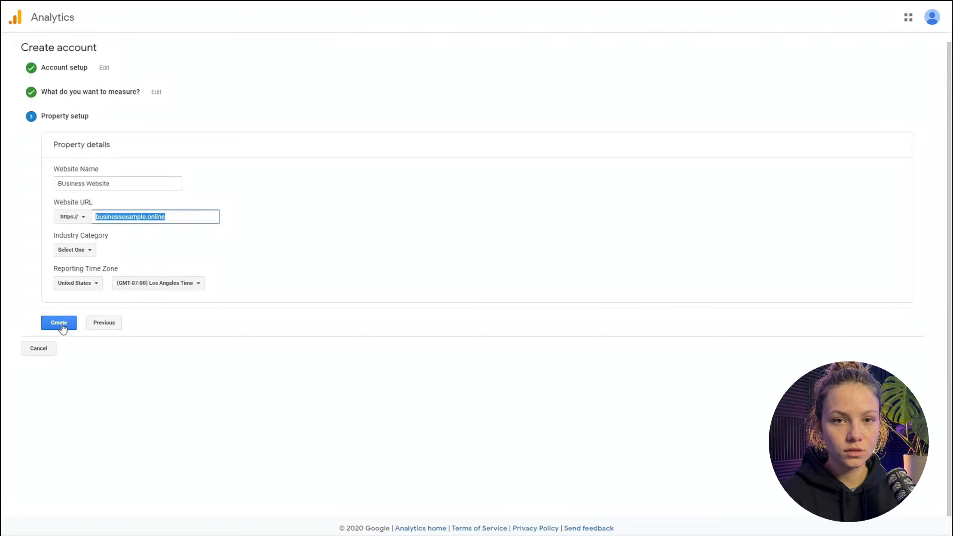
- Create the property without an industry category and accept the Terms of Service, including the GDPR Data Processing and Measurement Controller-Controller terms
left_click(91, 253)
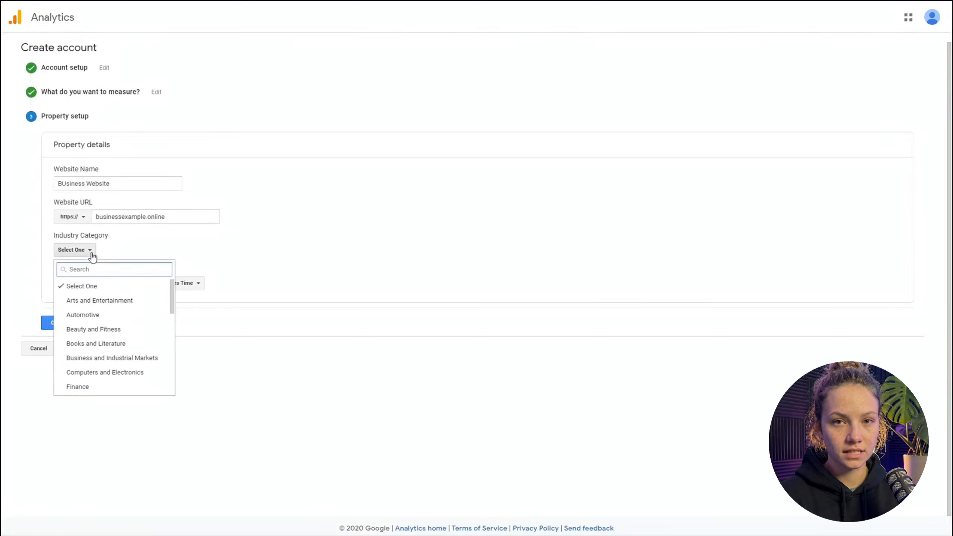
left_click(92, 257)
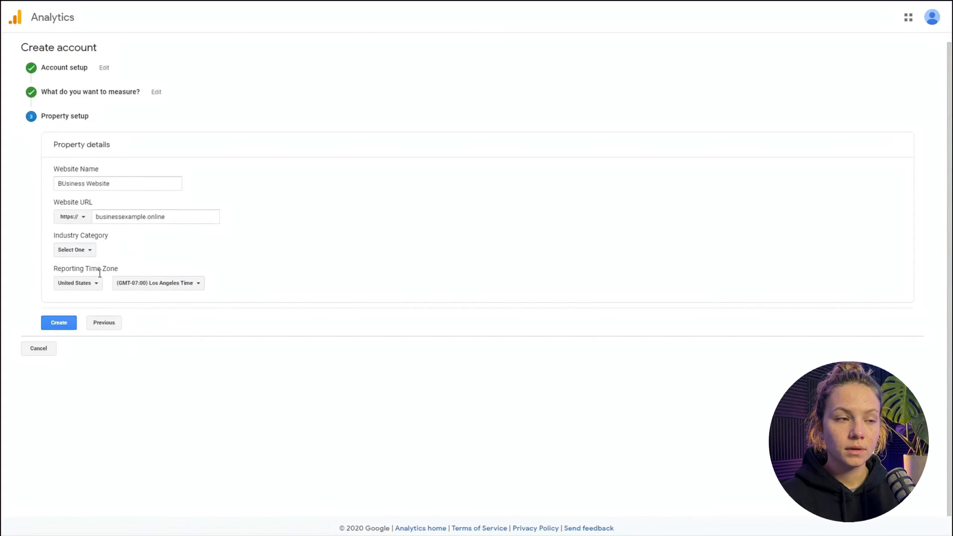
left_click(70, 322)
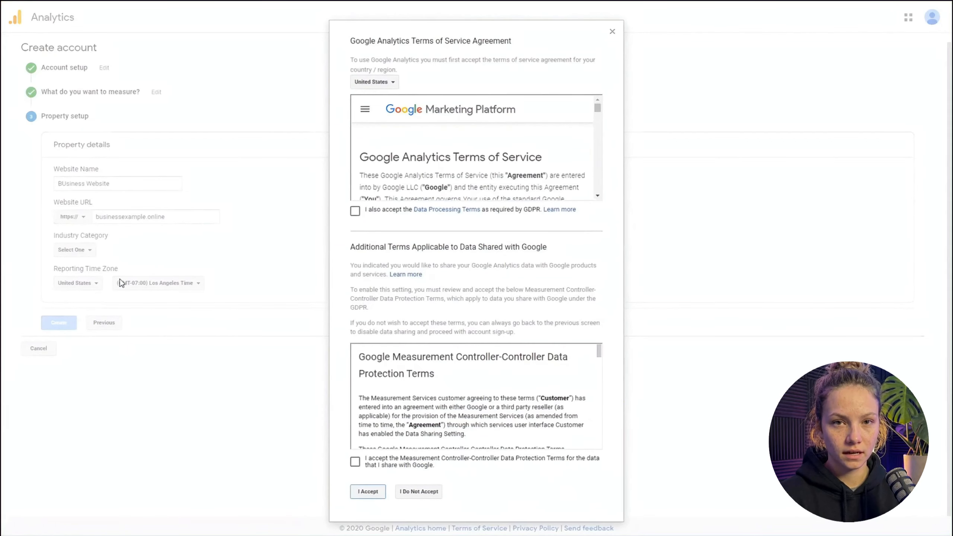
left_click(370, 213)
left_click(375, 462)
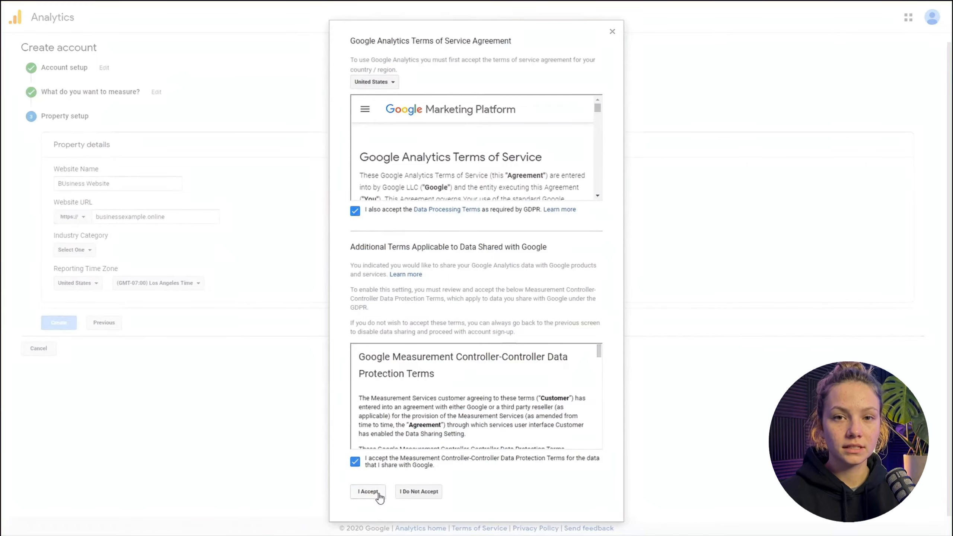
left_click(367, 492)
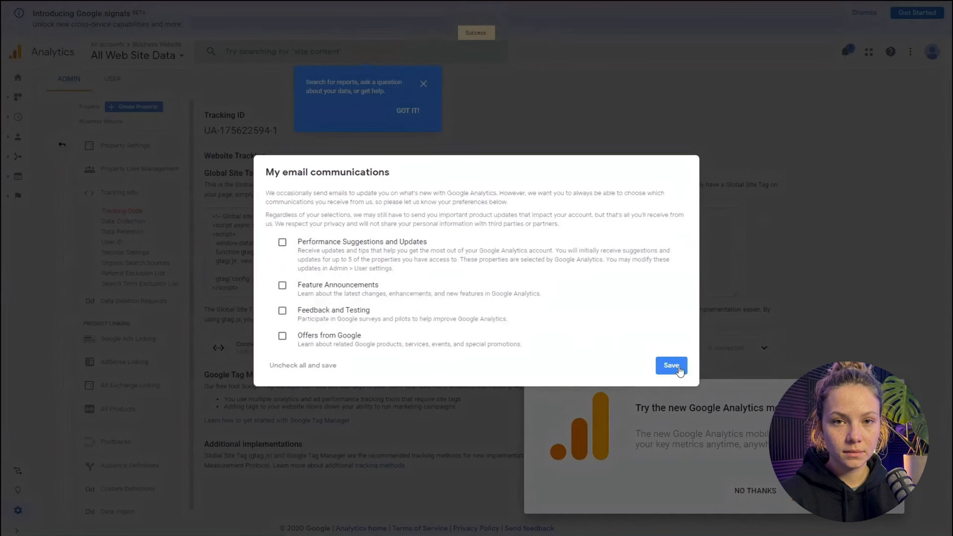
- Save the email communication preferences with every option unchecked, and dismiss the mobile app offer and the search tip
left_click(672, 365)
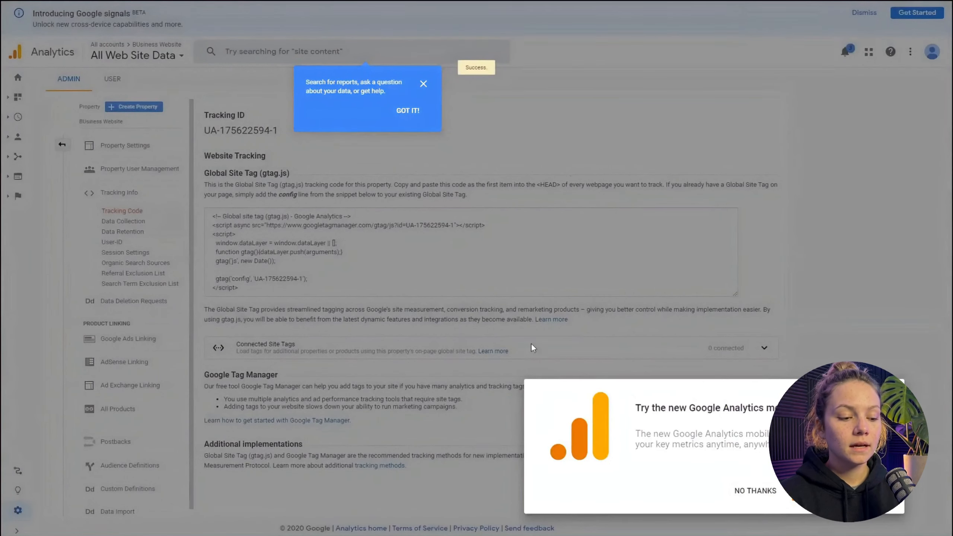
left_click(762, 491)
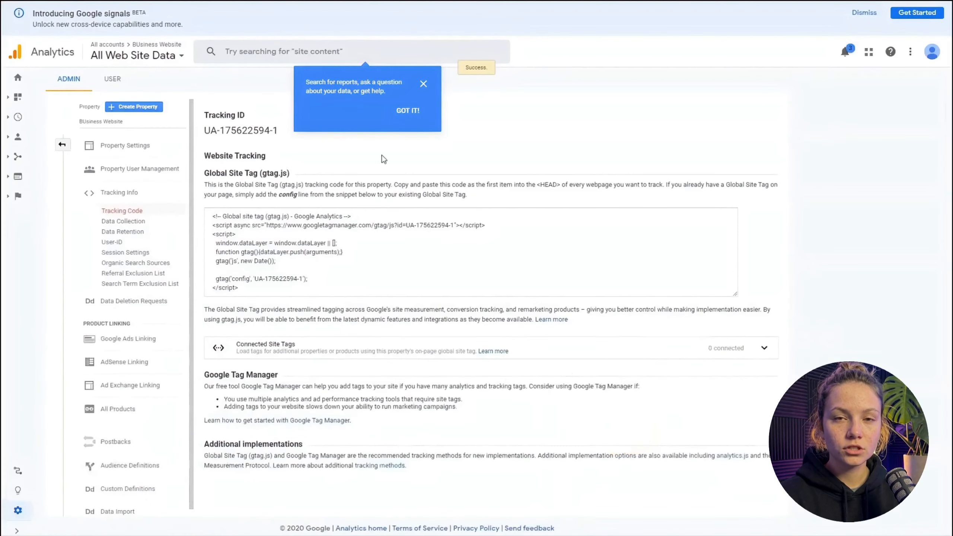
left_click(424, 84)
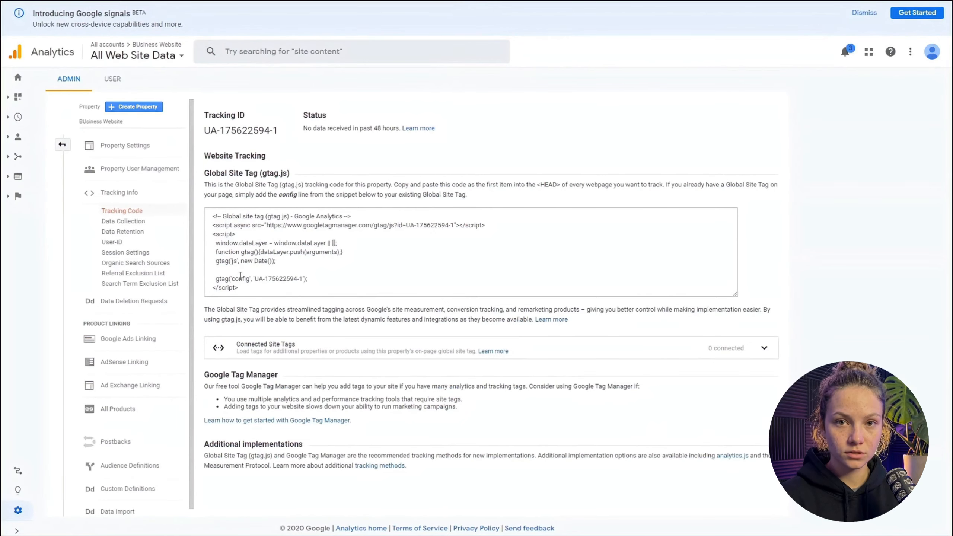
- Copy the whole Global Site Tag snippet and save it below the verification meta tag in the website builder's global Custom Head Markup
left_click_drag(244, 288, 214, 214)
key("ctrl+c")
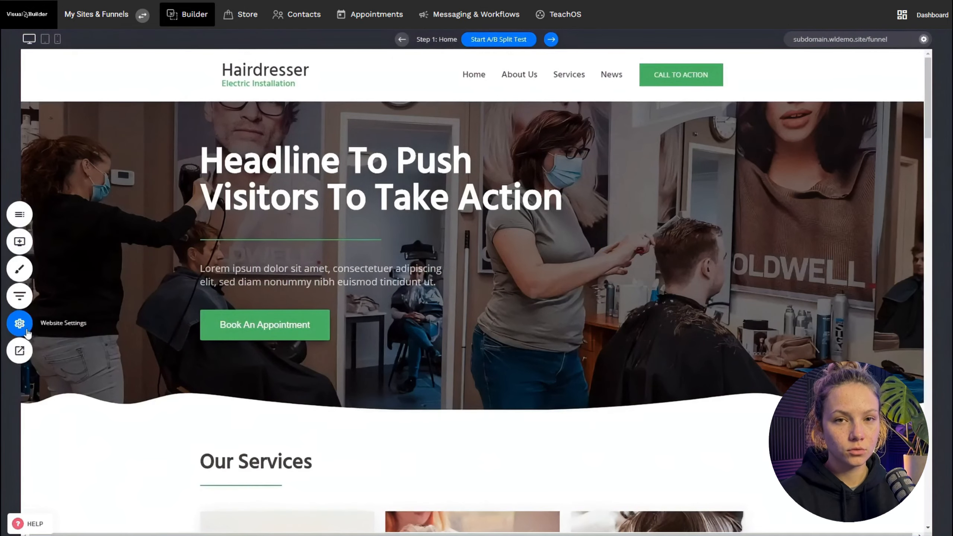
left_click(19, 323)
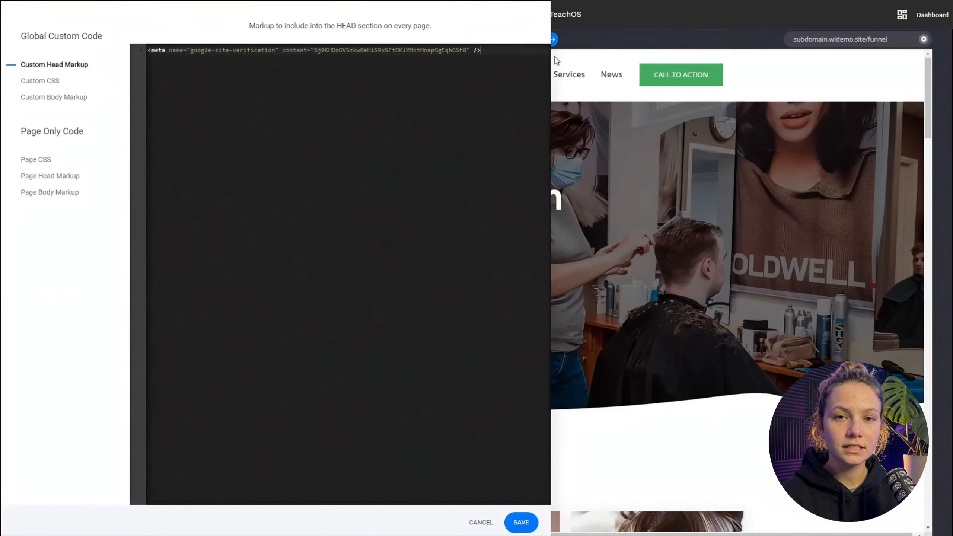
key("ctrl+v")
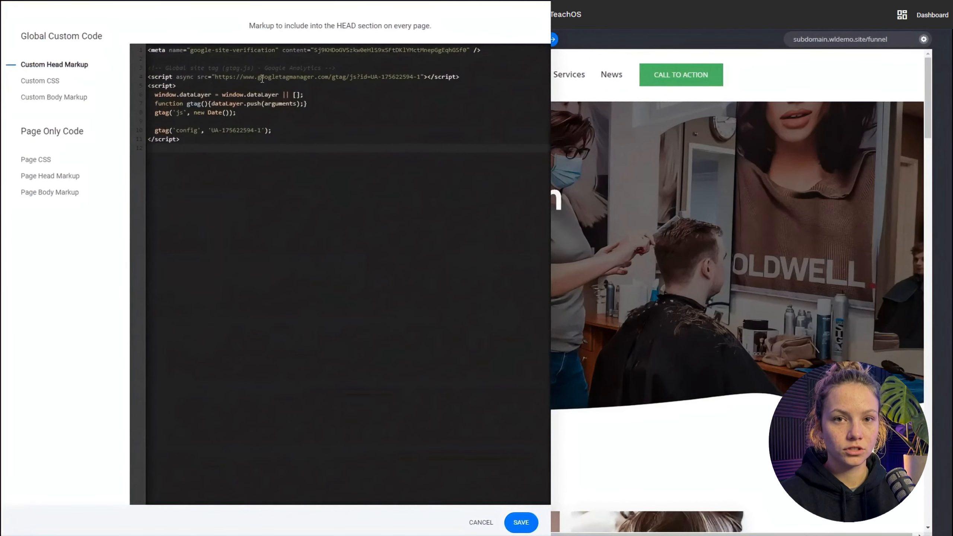
left_click(520, 525)
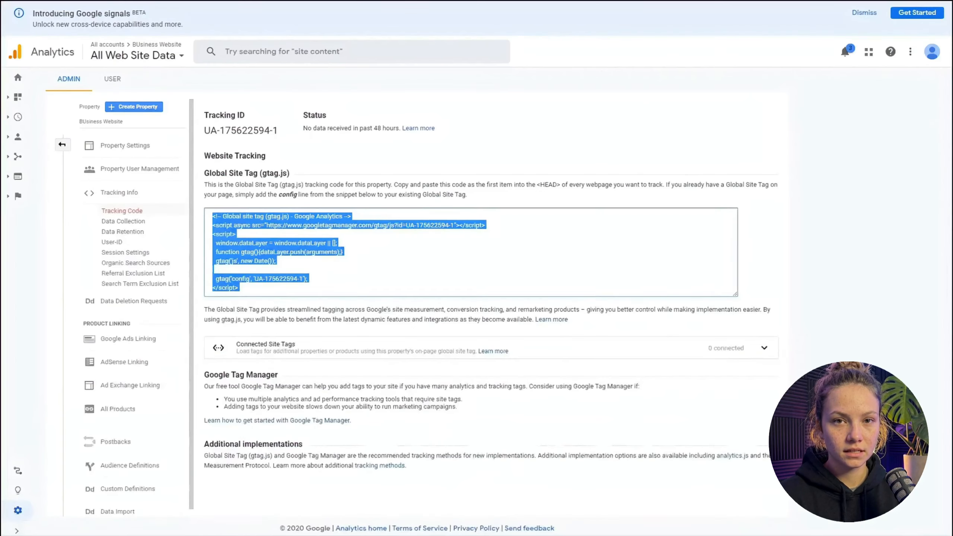
- Return to Analytics and open Home, switch to the website builder, and preview the site in its own tab to browse the page
left_click(862, 312)
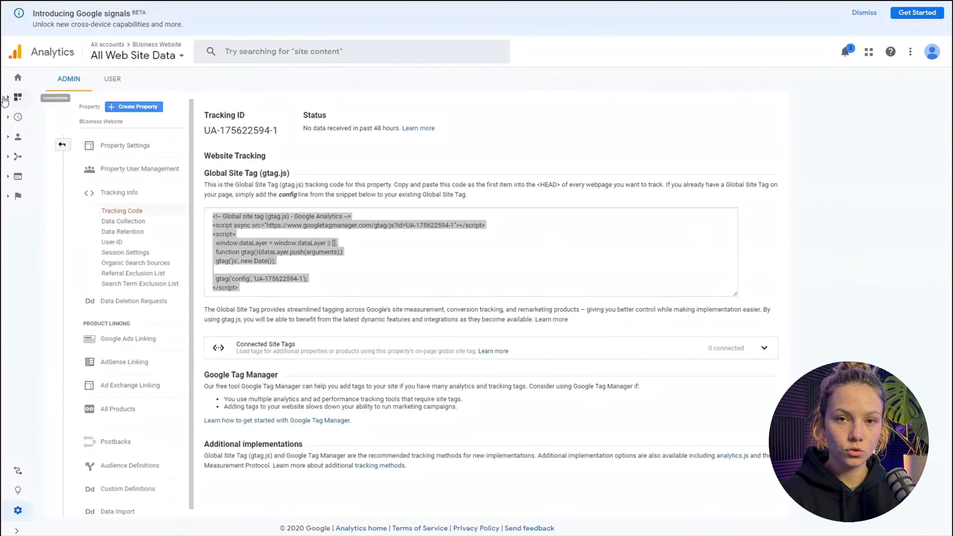
left_click(18, 83)
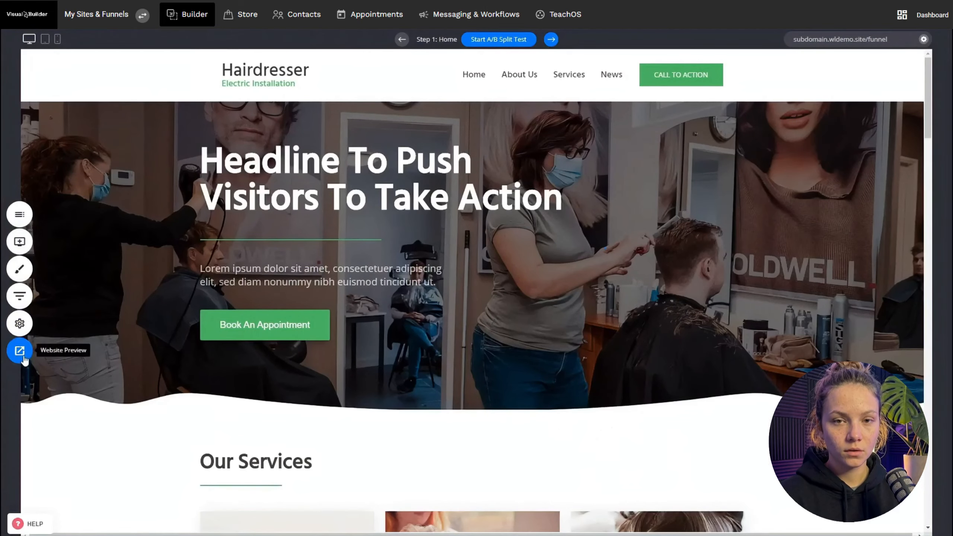
left_click(19, 350)
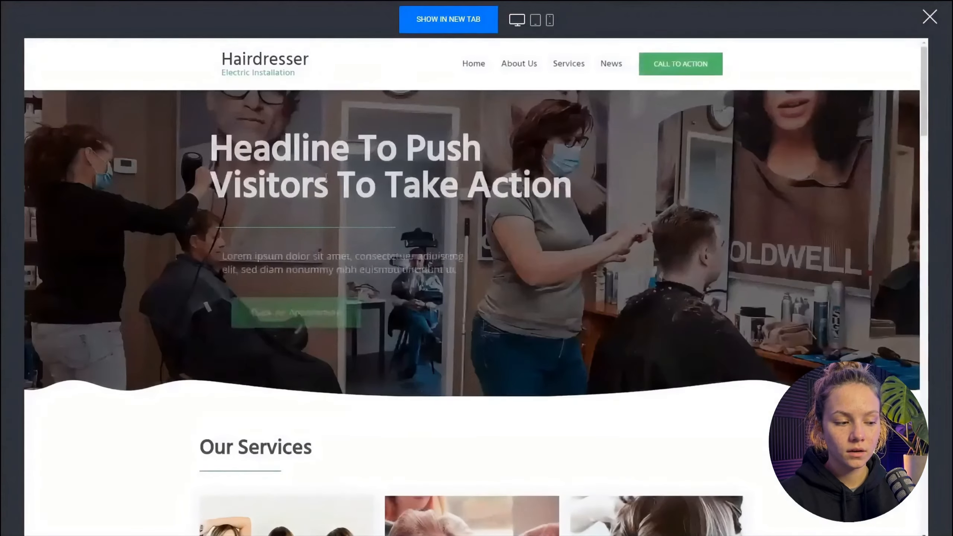
left_click(526, 68)
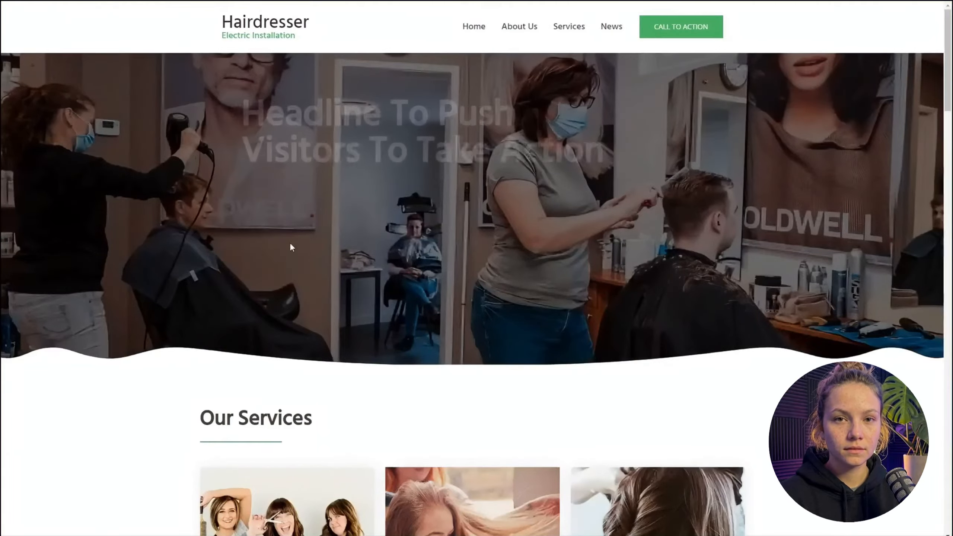
scroll(389, 209, "down", 10)
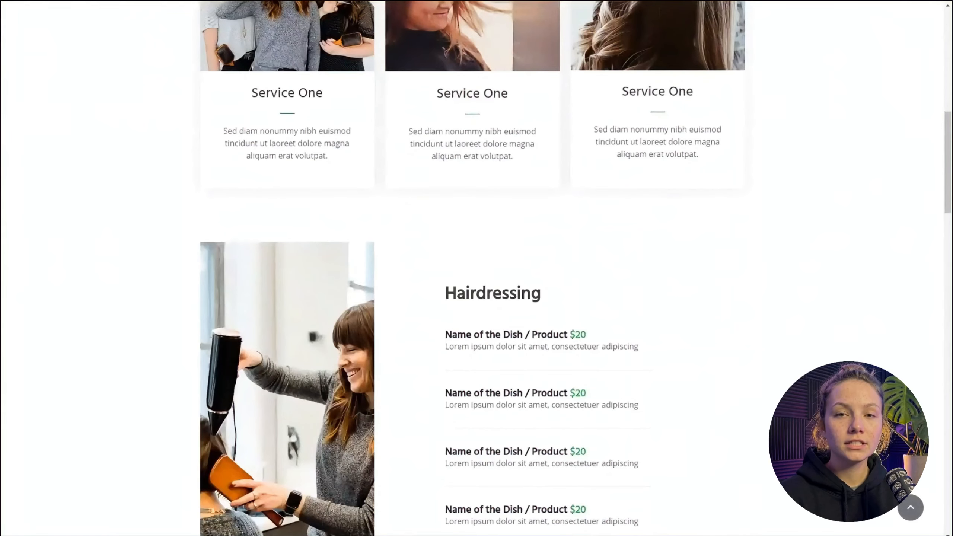
scroll(494, 379, "up", 10)
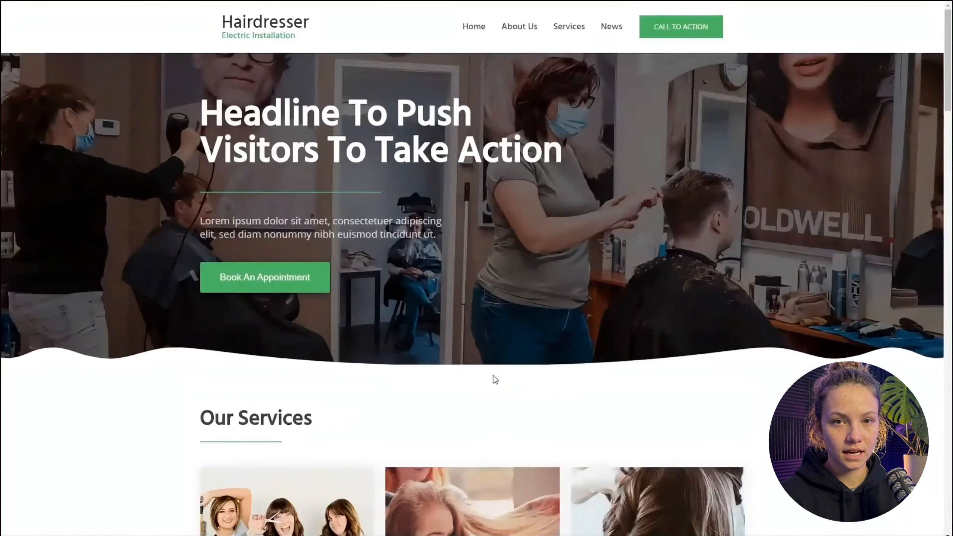
scroll(495, 377, "down", 10)
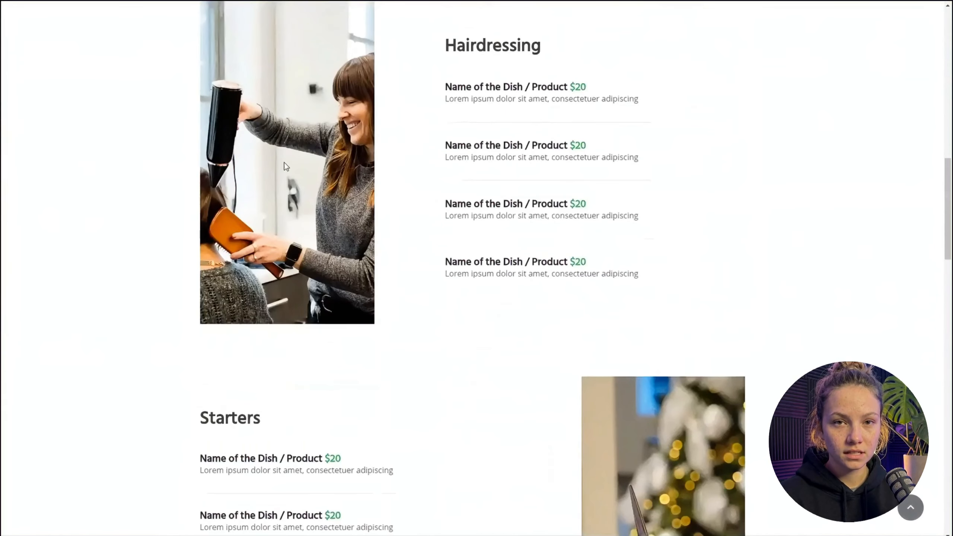
scroll(308, 169, "down", 5)
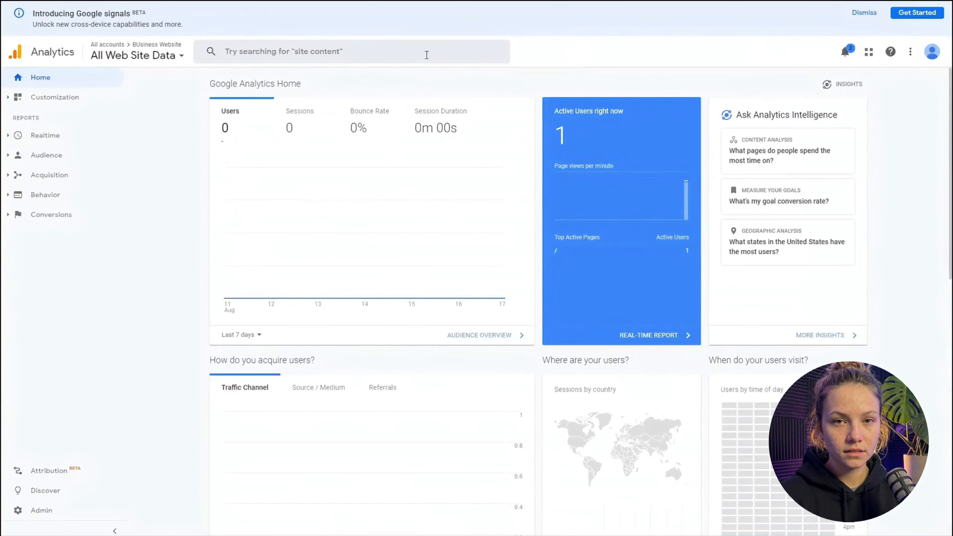
- Switch back to Analytics, examine the page views and users charts on Home, and open the Realtime reports
mouse_move(687, 198)
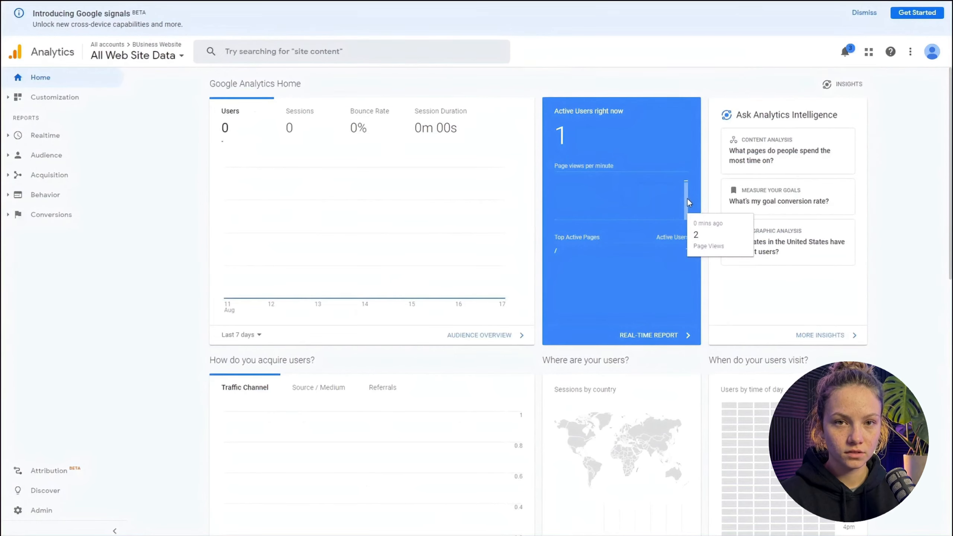
mouse_move(455, 284)
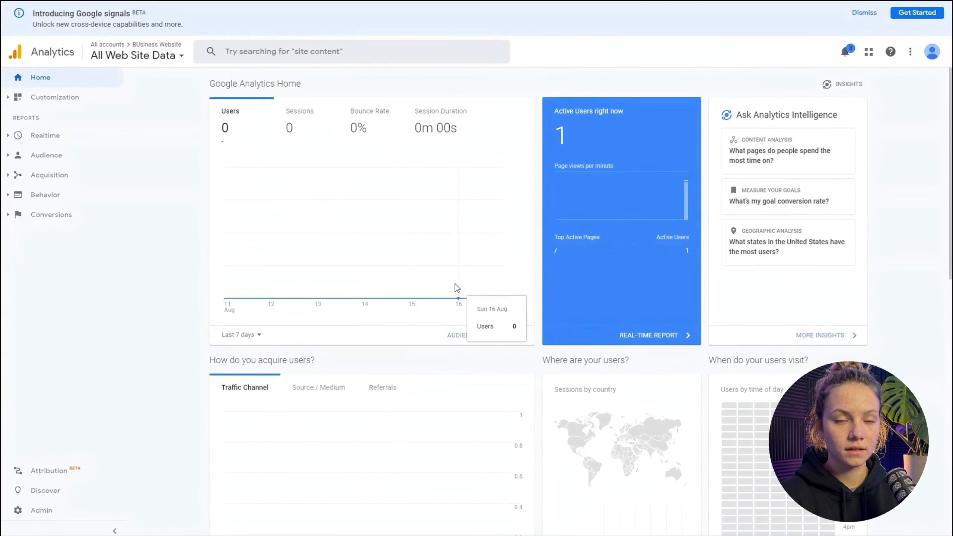
scroll(455, 284, "down", 4)
scroll(248, 349, "up", 4)
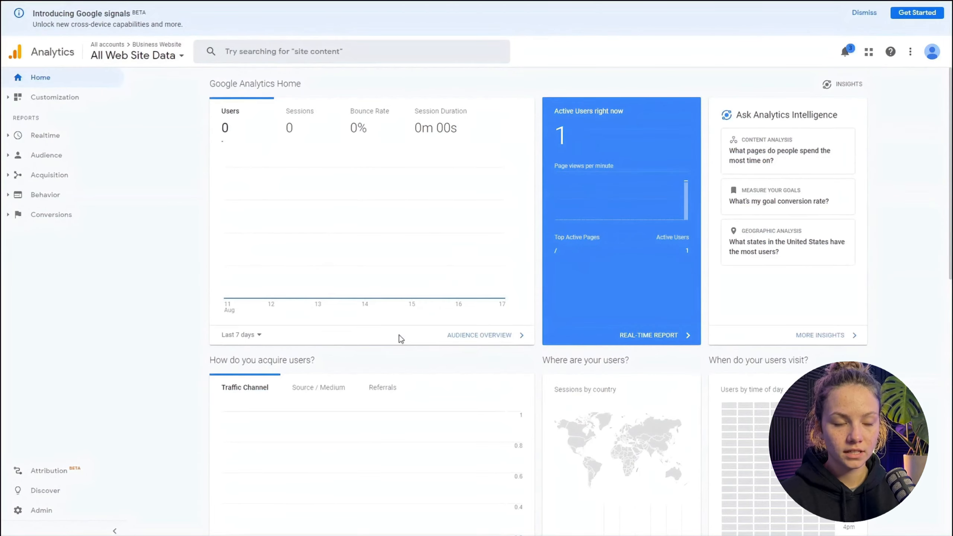
left_click(45, 138)
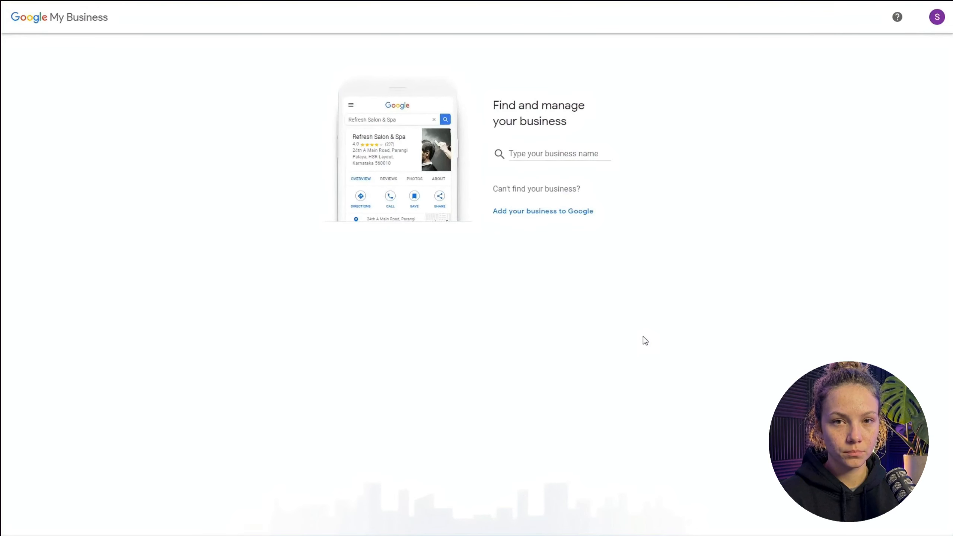
- Start adding a new business to Google and enter "Business Name" as its name
left_click(523, 215)
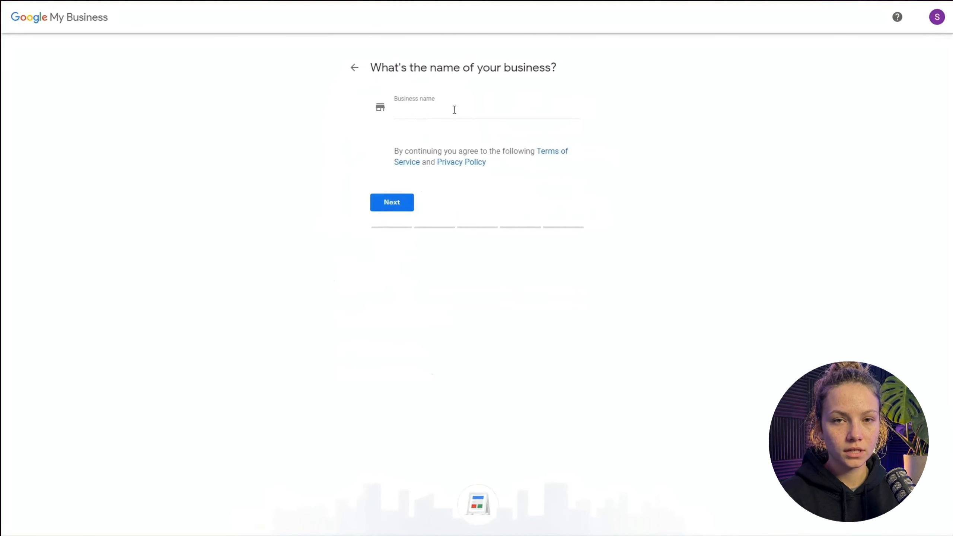
left_click(454, 110)
type("B")
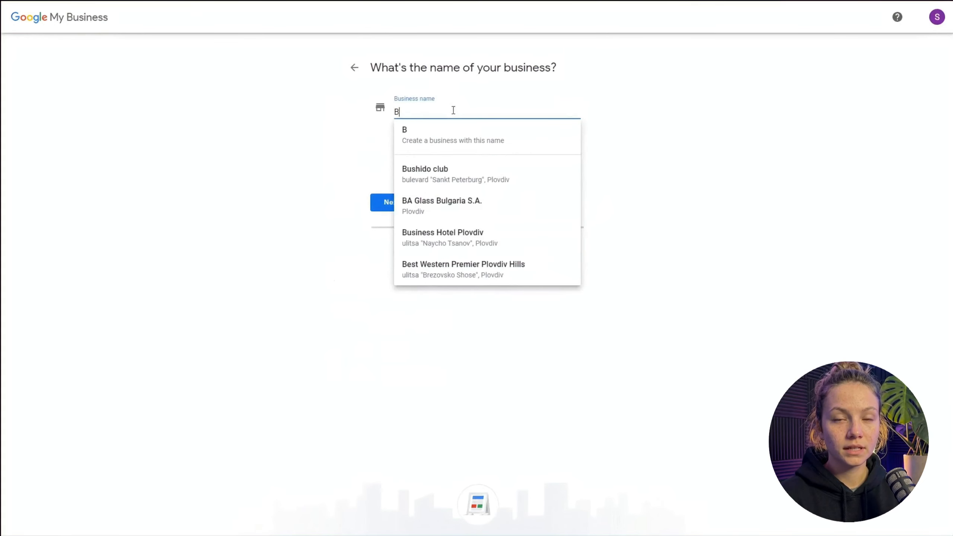
type("usiness Name")
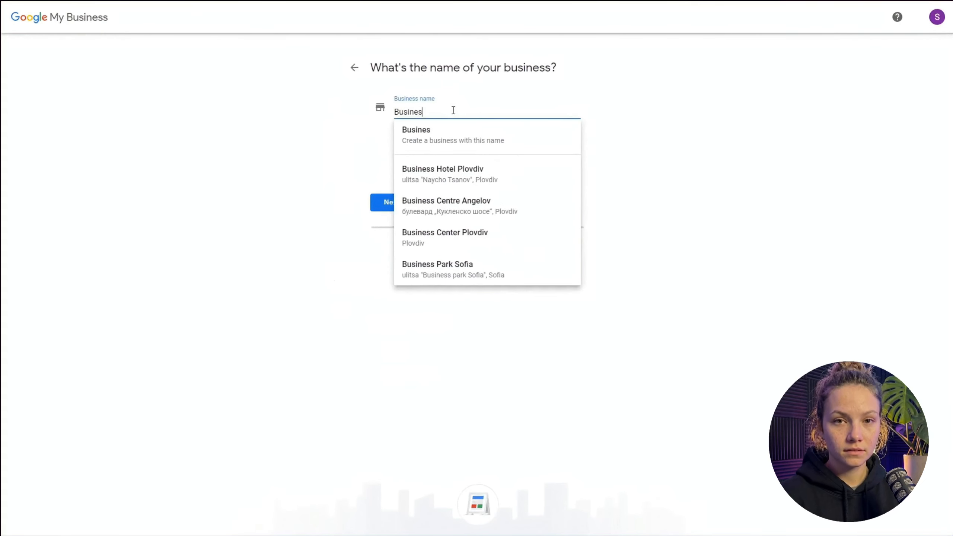
left_click(700, 131)
left_click(401, 202)
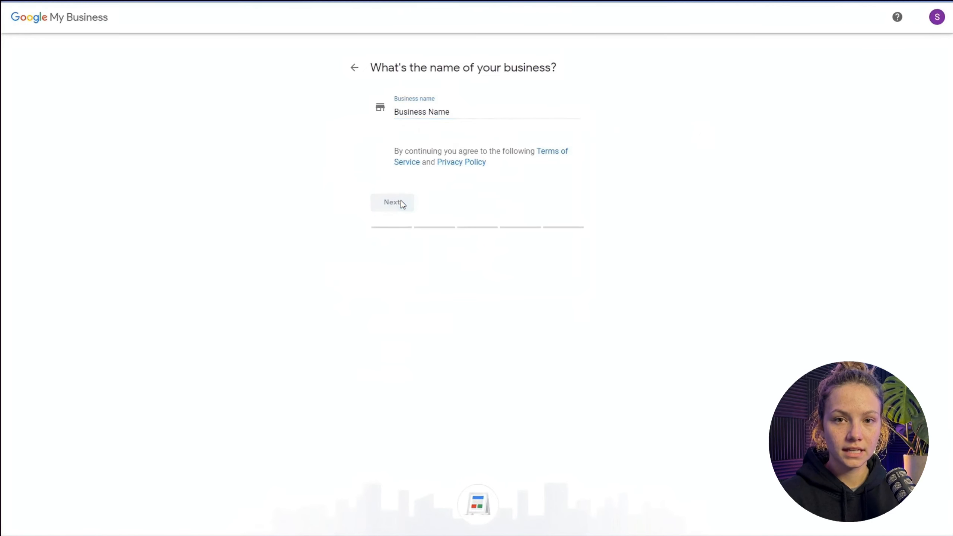
- Set the business category to Hairdresser and continue to the location question
left_click(488, 154)
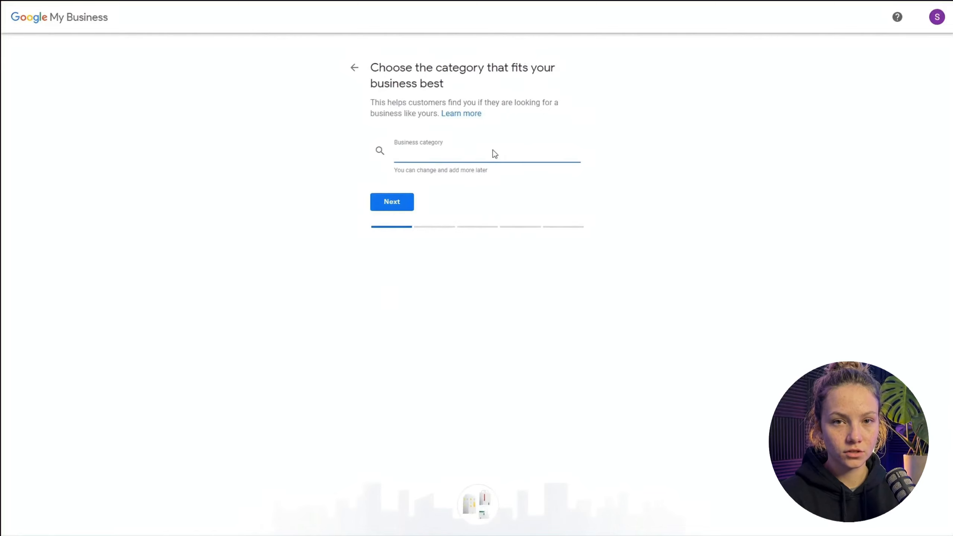
type("hai")
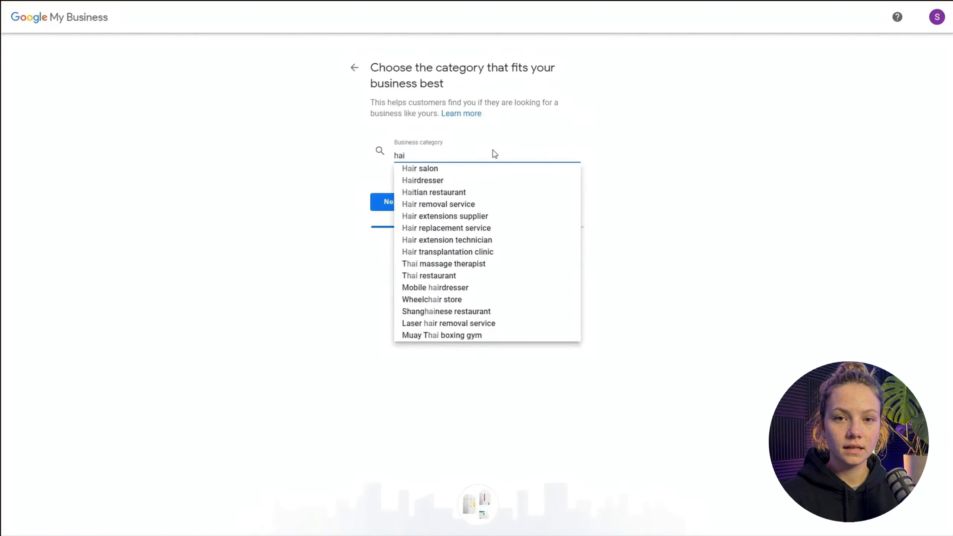
left_click(448, 180)
left_click(407, 203)
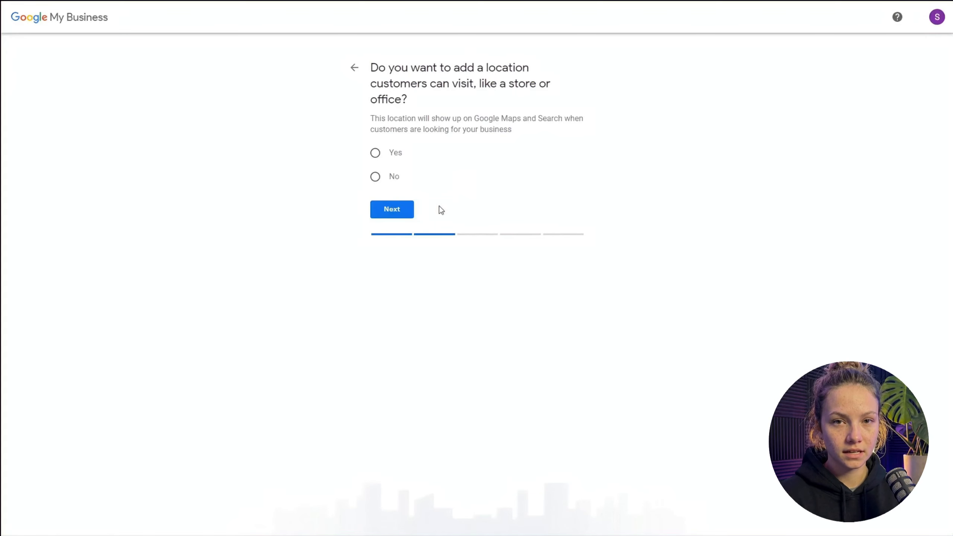
- Decline adding a location customers can visit and choose Plovdiv as the service area
left_click(393, 177)
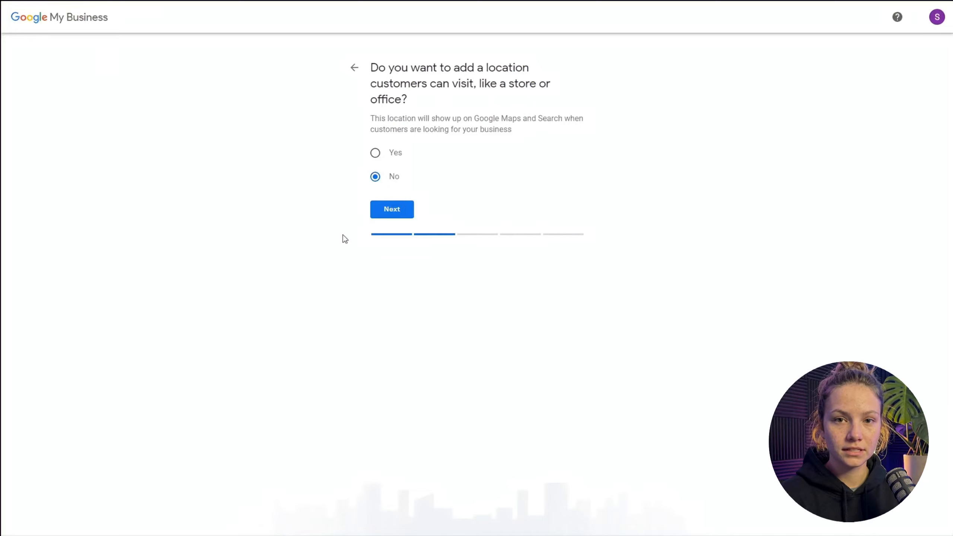
left_click(399, 213)
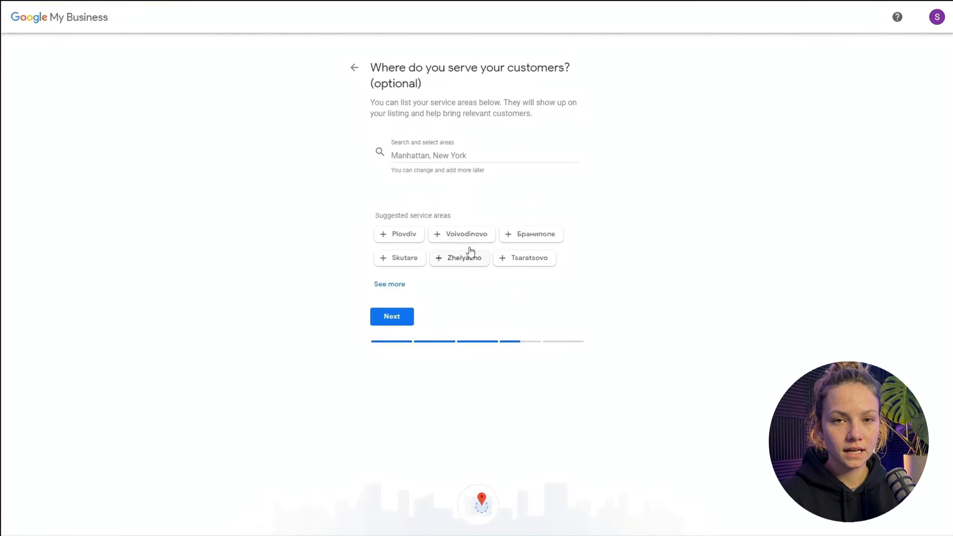
left_click(413, 239)
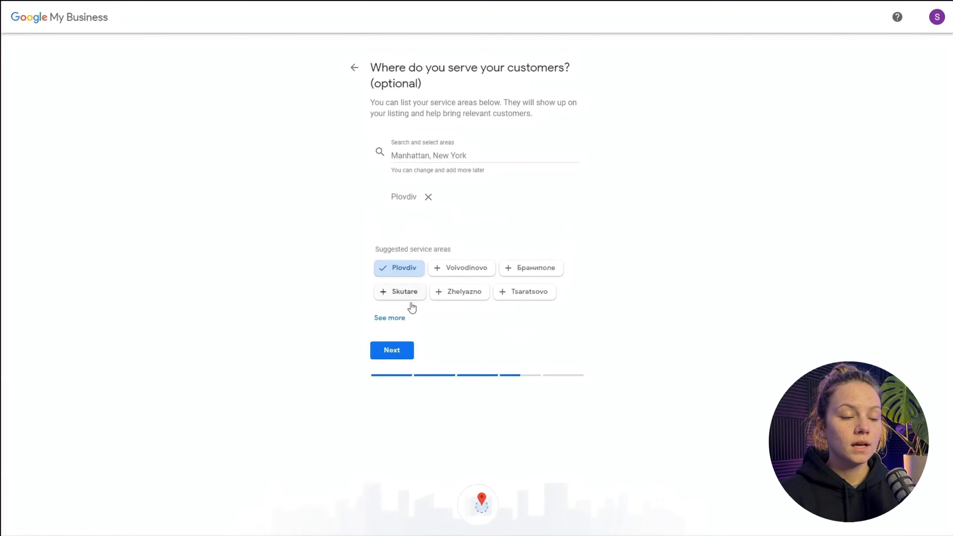
left_click(398, 349)
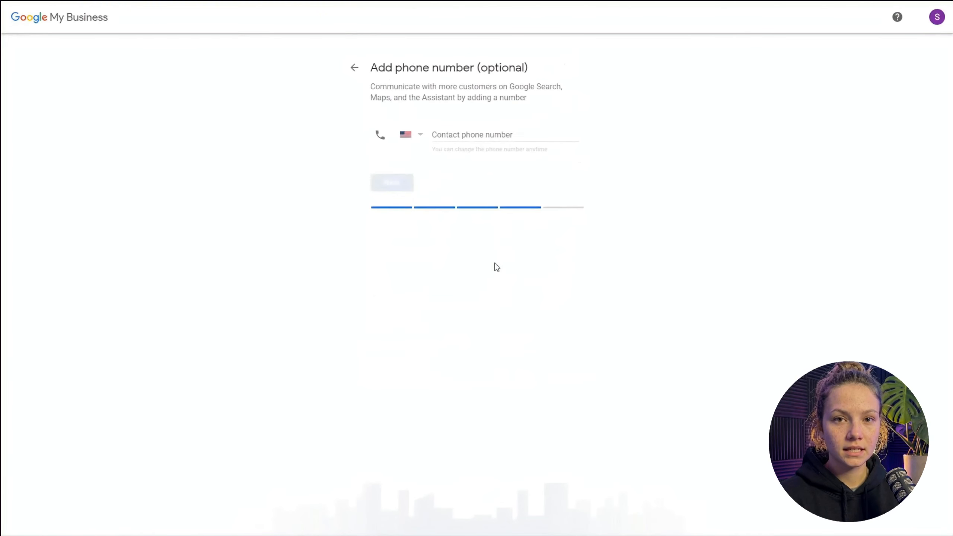
- Enter the business's contact phone number and continue to the website question
left_click(494, 136)
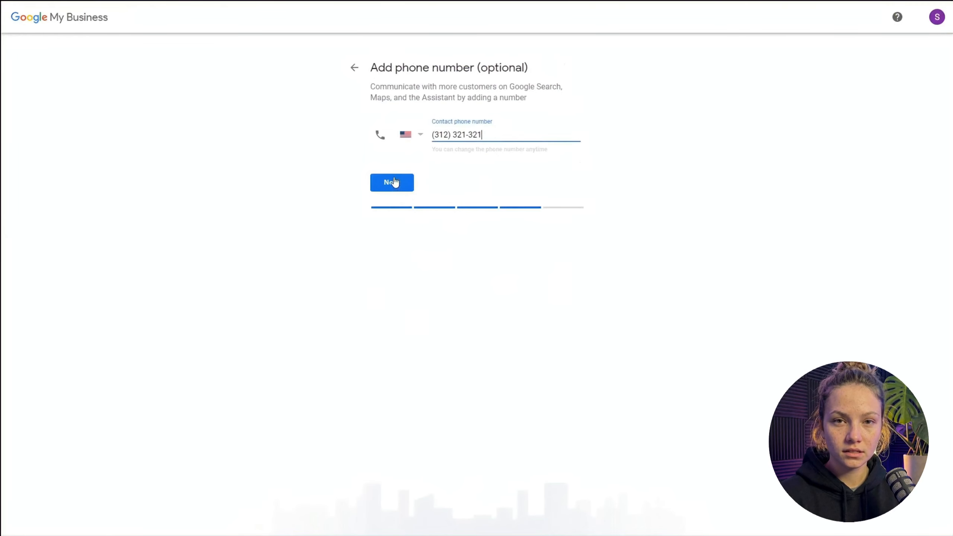
left_click(398, 181)
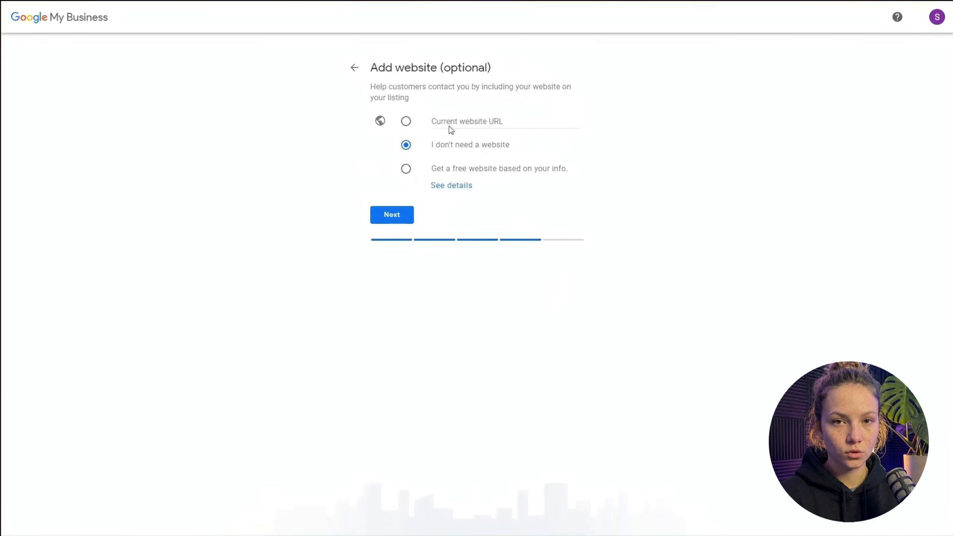
left_click(406, 122)
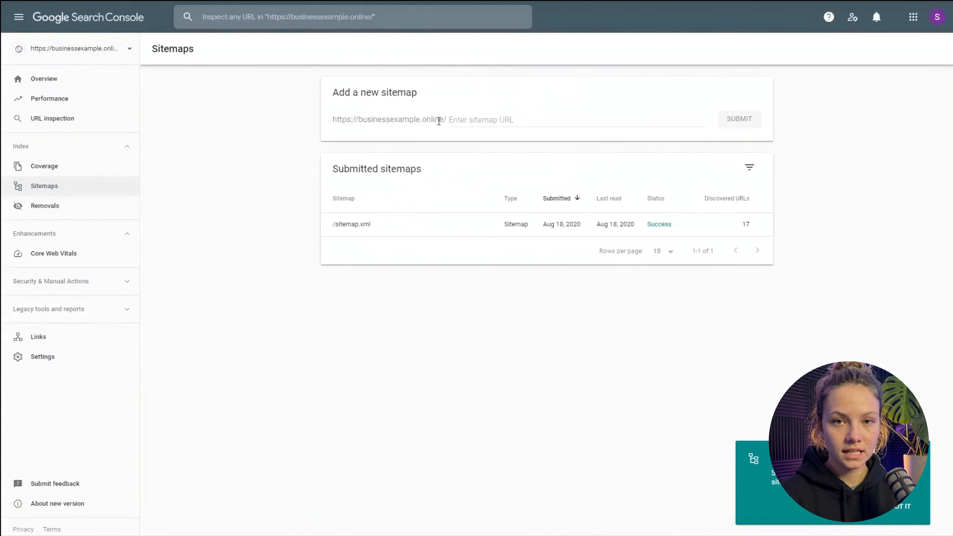
left_click_drag(443, 120, 334, 118)
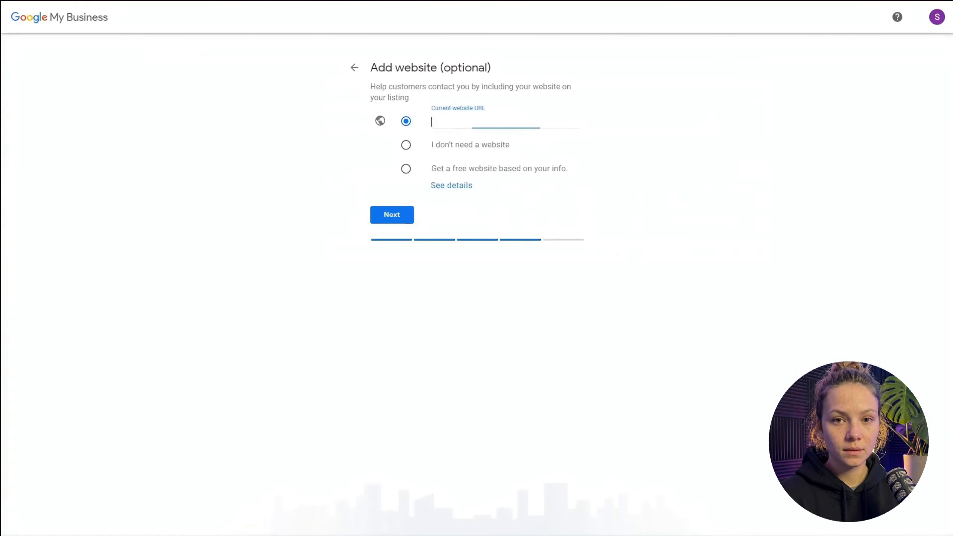
type("https://businessexample.online")
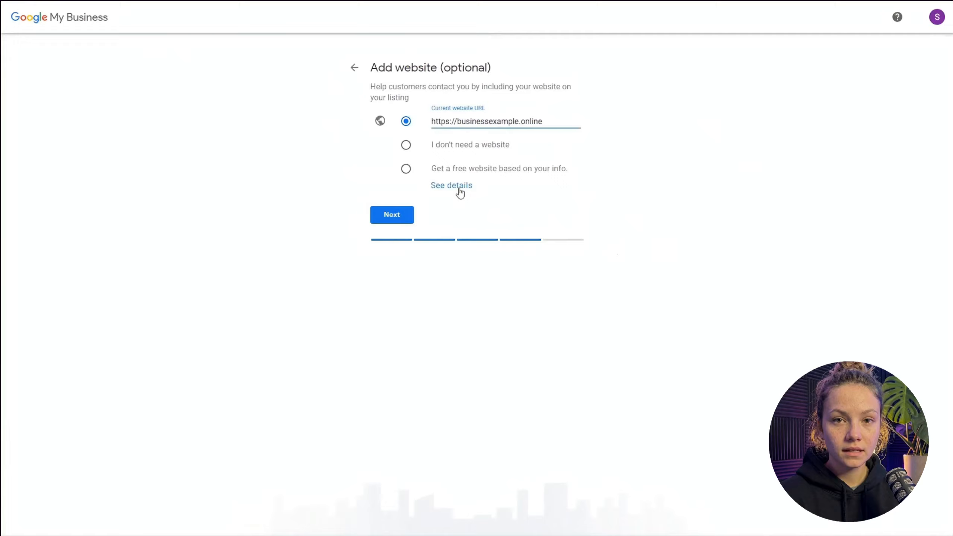
left_click(402, 214)
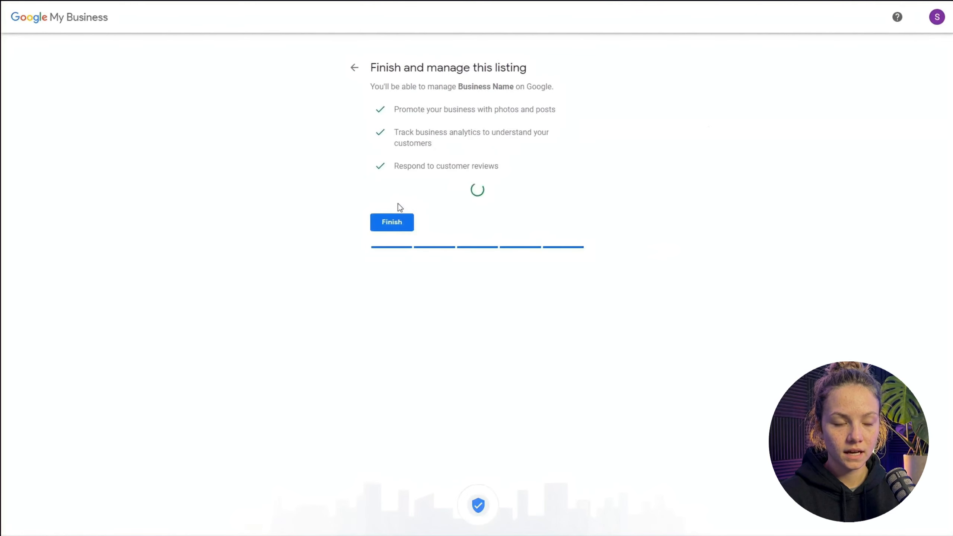
- Finish the listing with address verification postponed, and save Hair coloring, Hair styling and Hair extensions as services
left_click(397, 222)
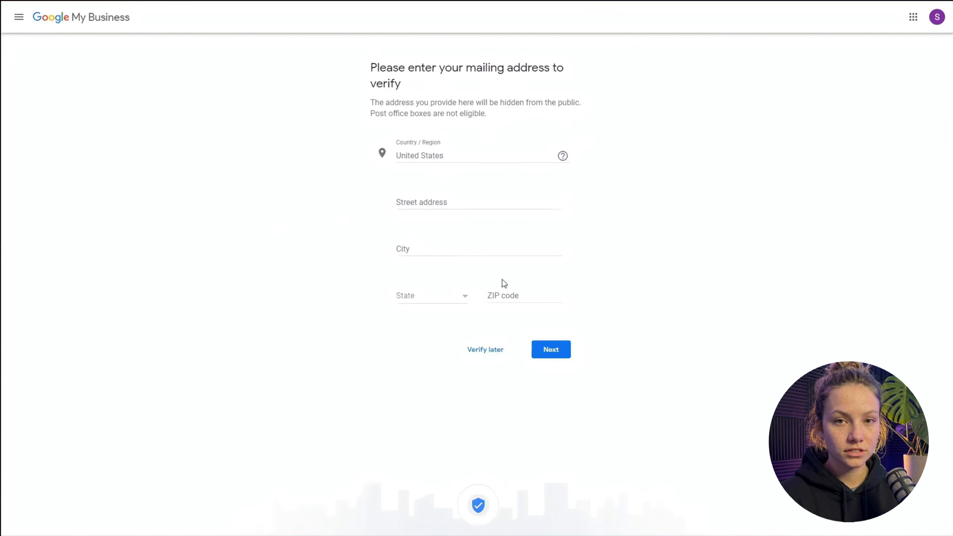
left_click(486, 350)
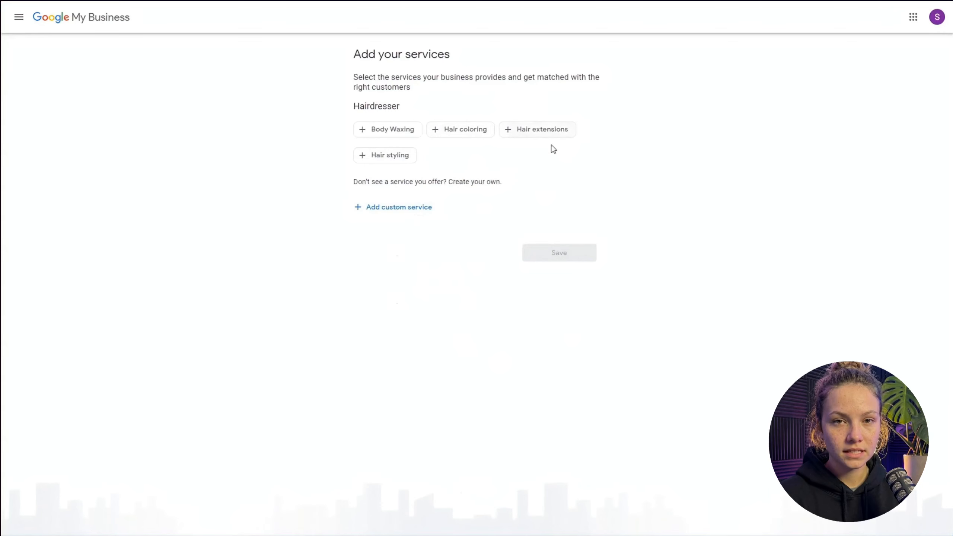
left_click(472, 137)
left_click(387, 160)
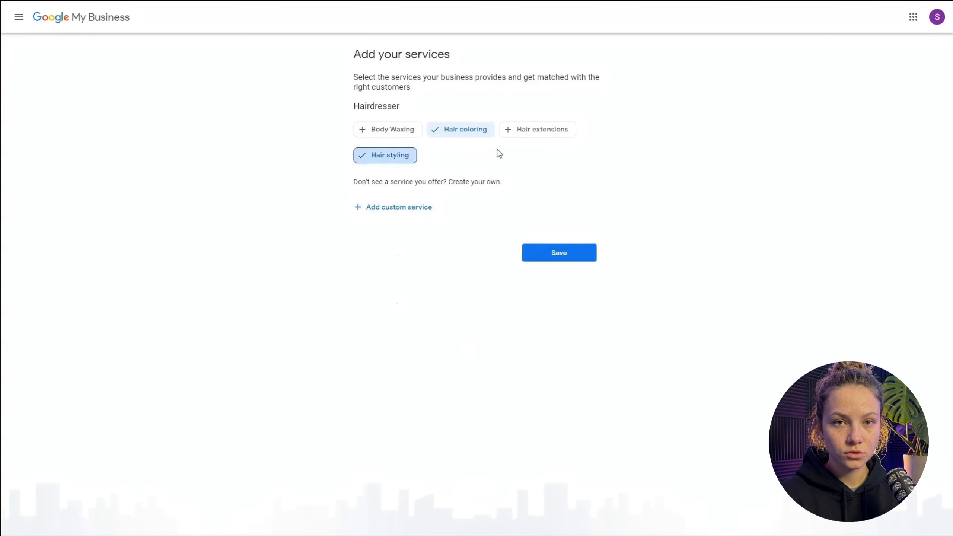
left_click(540, 135)
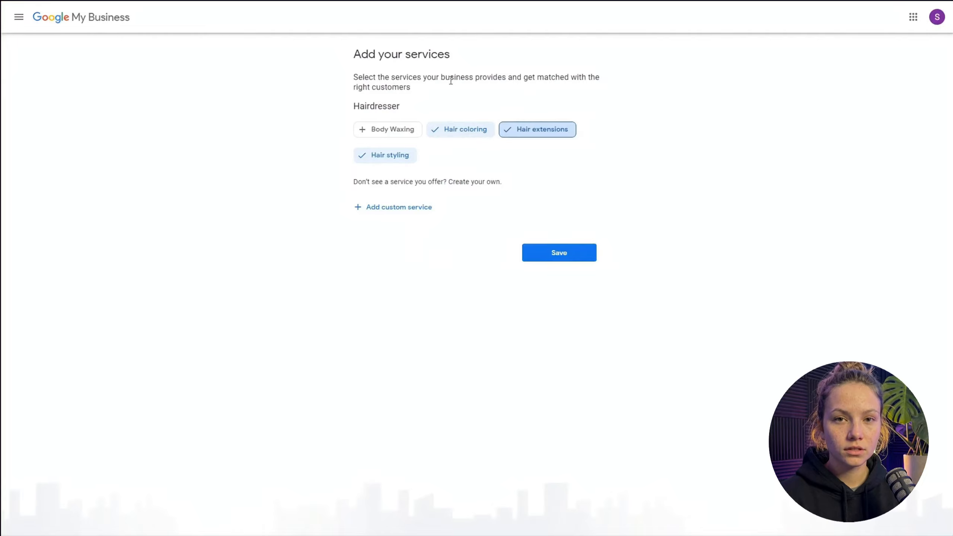
left_click(559, 255)
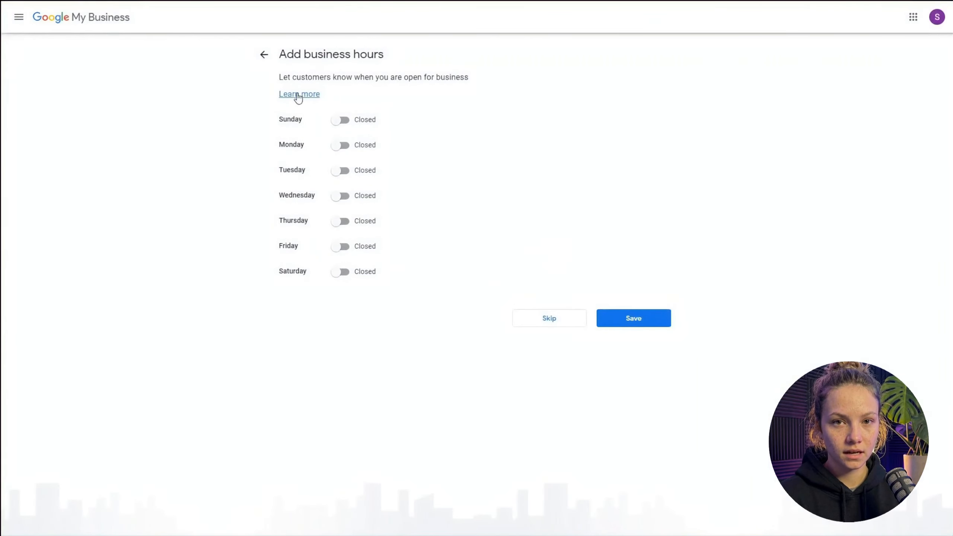
- Skip the business hours, description and photos, complete the profile setup, and look through the Home dashboard cards
left_click(567, 322)
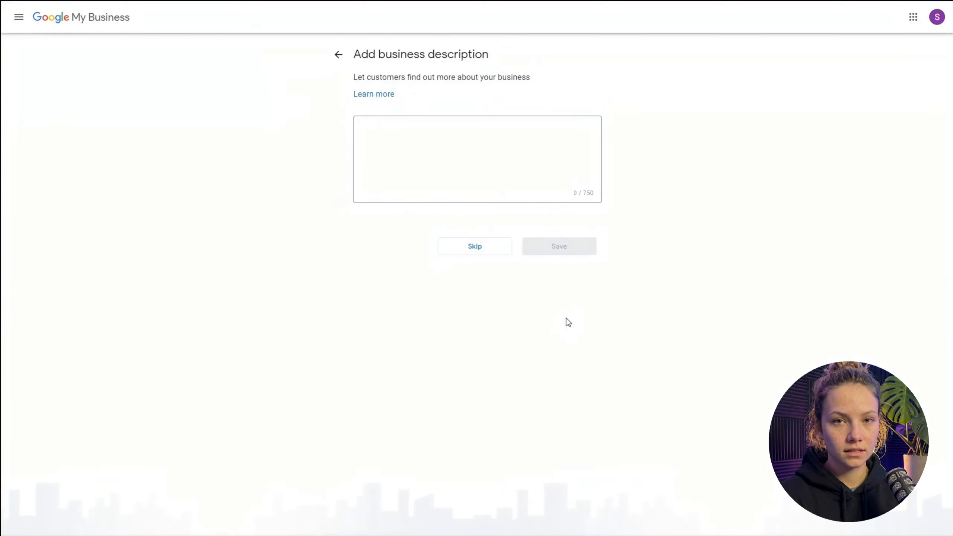
left_click(389, 194)
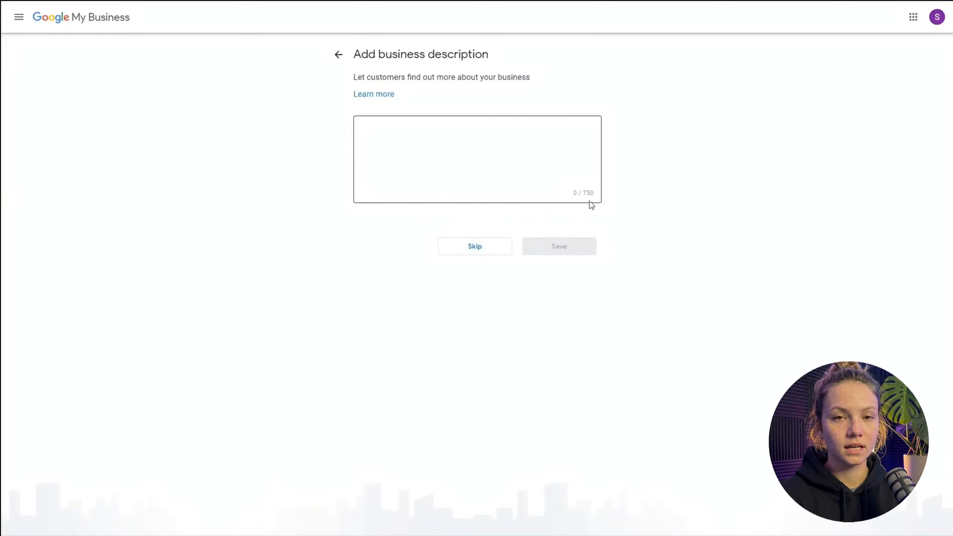
left_click(498, 245)
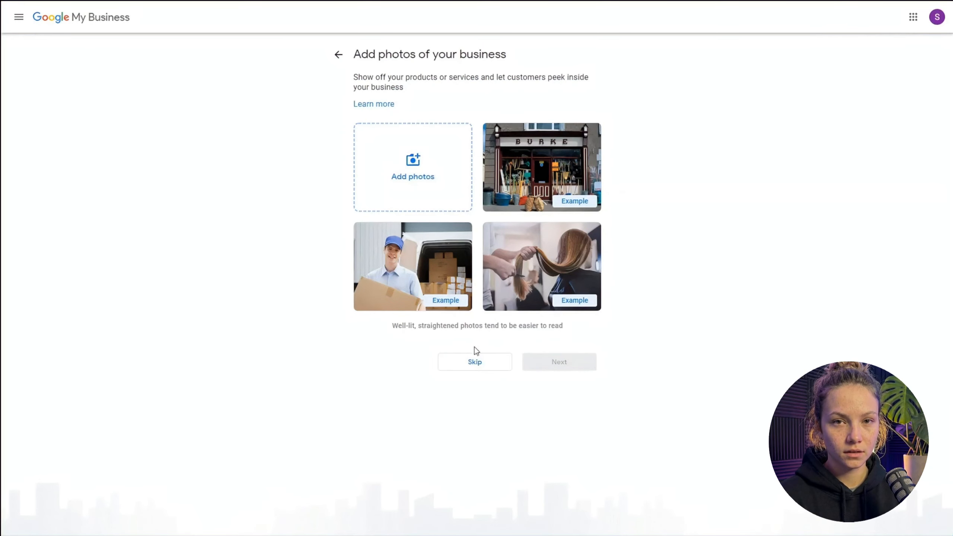
left_click(482, 362)
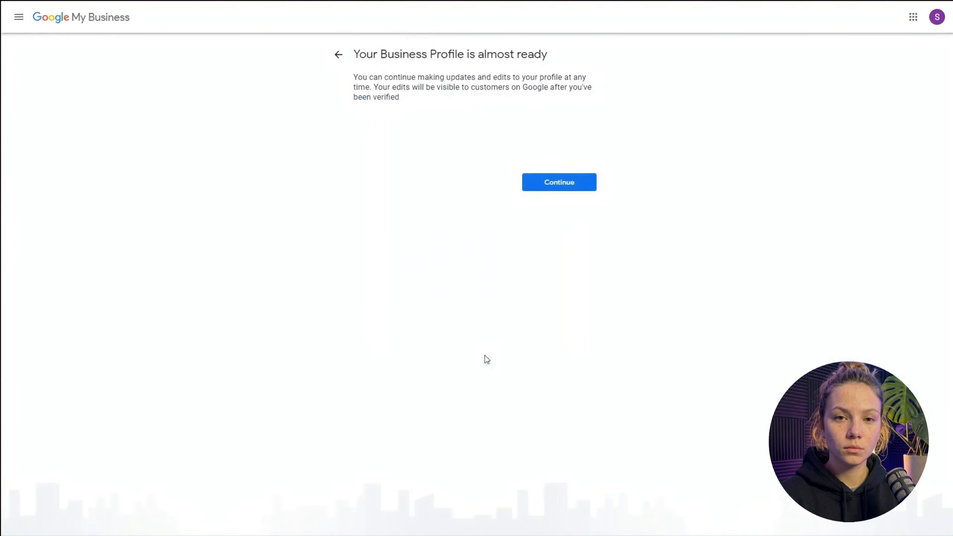
left_click(562, 182)
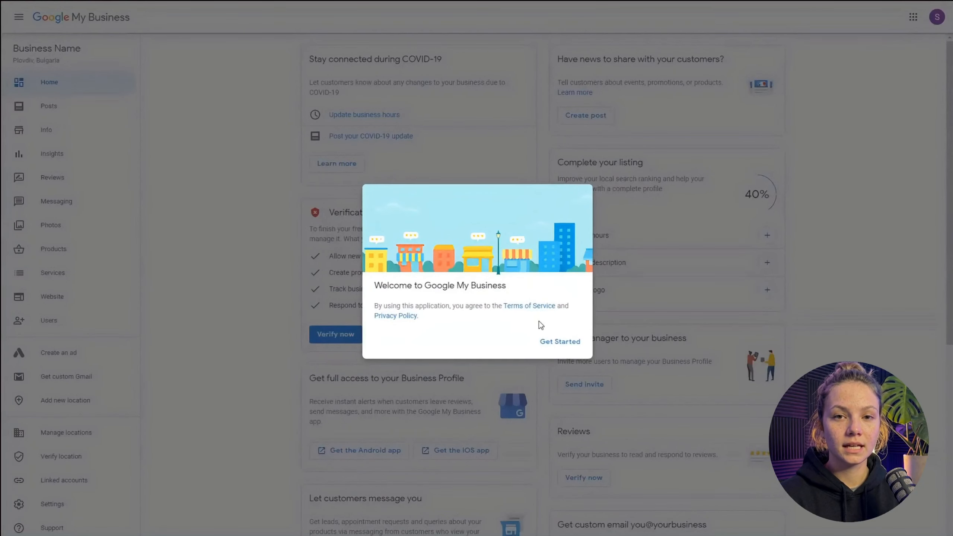
left_click(539, 353)
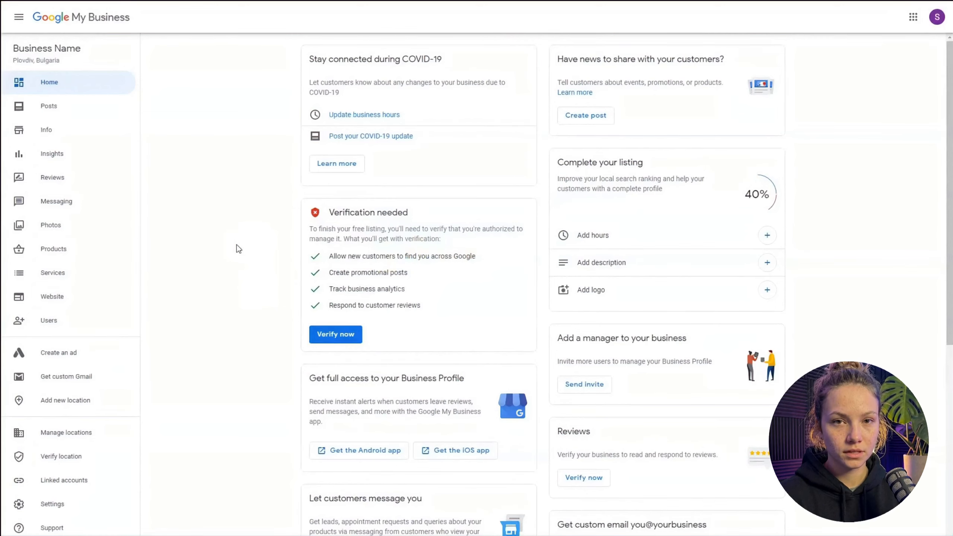
scroll(237, 248, "down", 8)
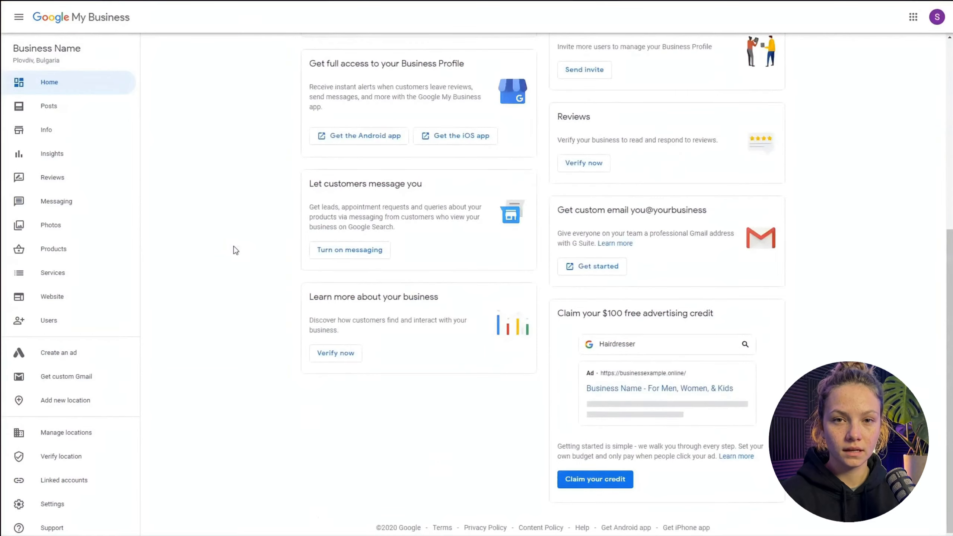
scroll(236, 250, "up", 6)
scroll(234, 247, "up", 2)
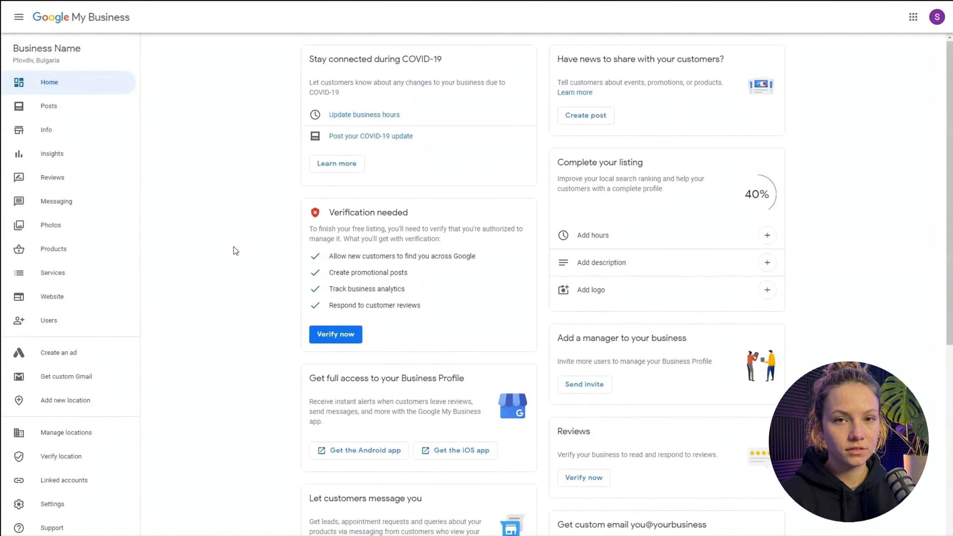
- Create the listing's site from the Website section, return to Home, and go through the site's welcome prompts to Publish
left_click(80, 301)
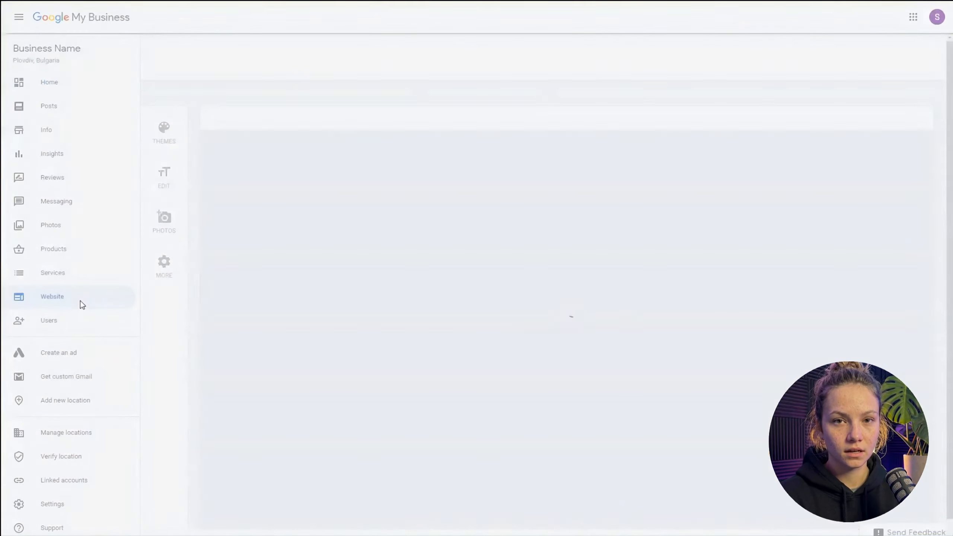
left_click(478, 367)
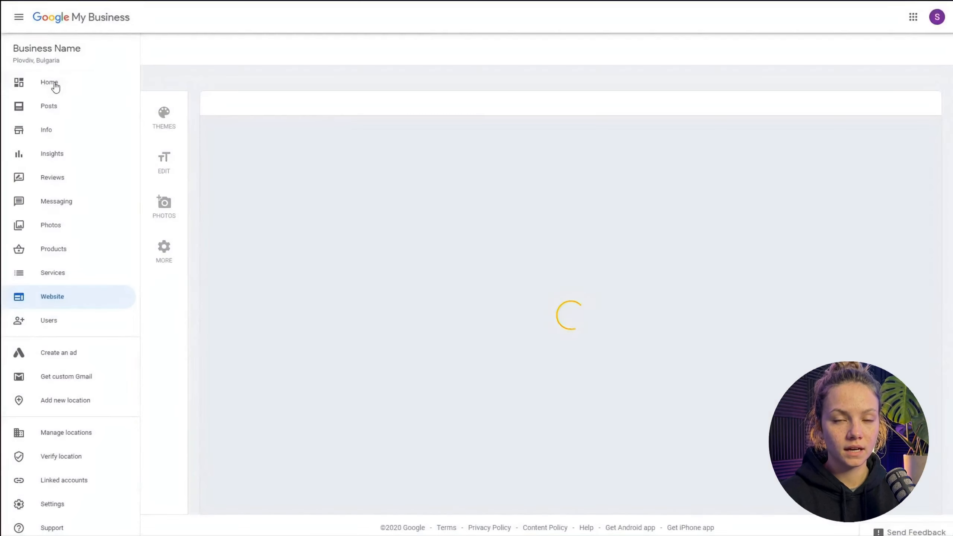
left_click(55, 83)
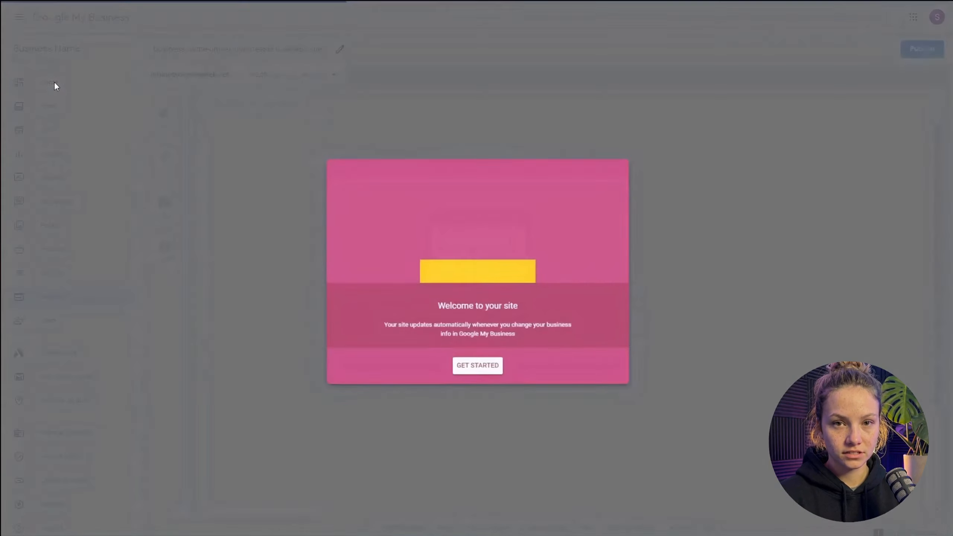
left_click(489, 377)
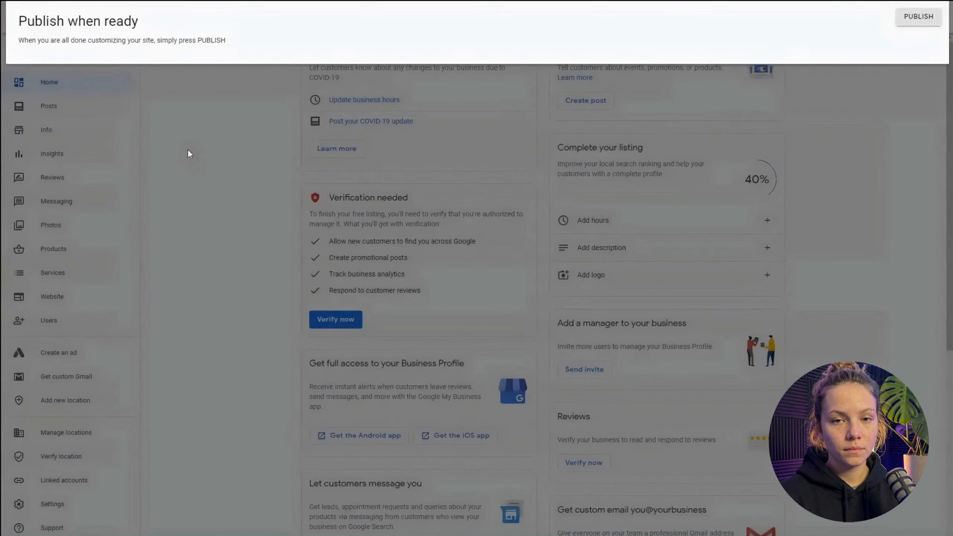
left_click(919, 16)
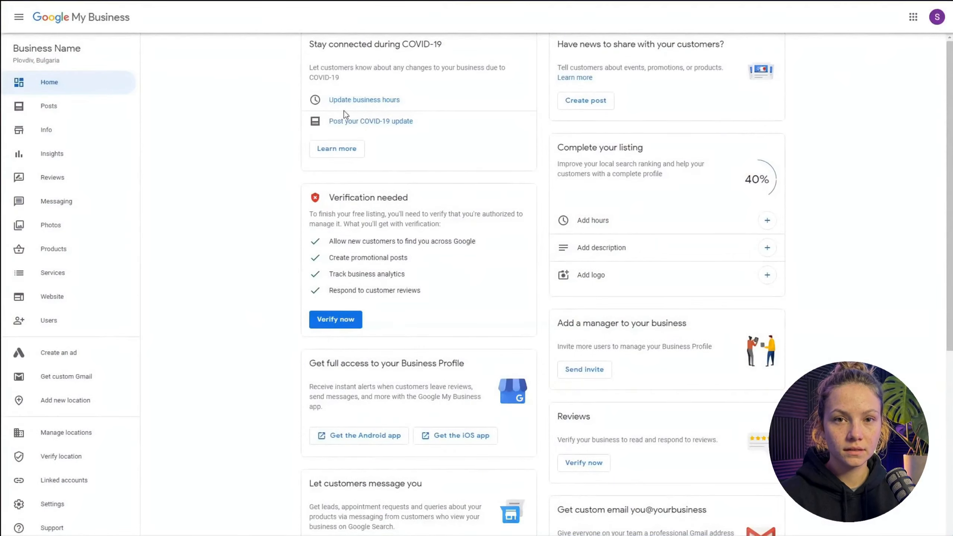